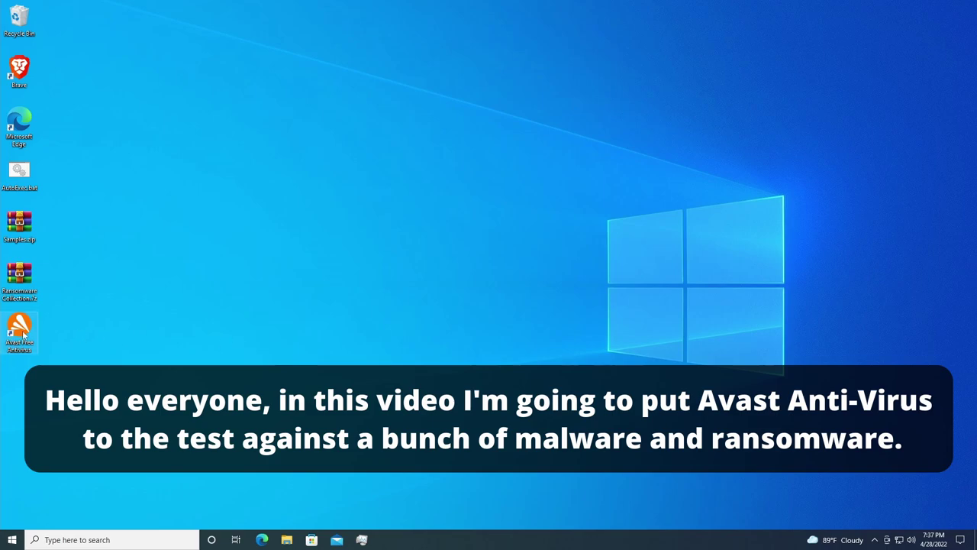
Open Avast Free Antivirus and look over its Protection, Privacy and Performance features, returning to Status.
{"action": "double_click", "coordinate": [53, 334]}
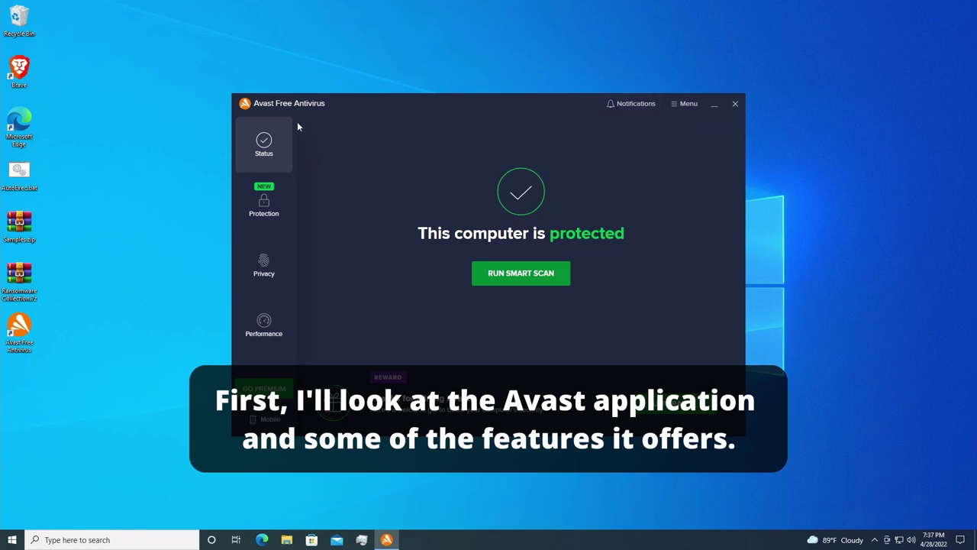
{"action": "left_click", "coordinate": [262, 207]}
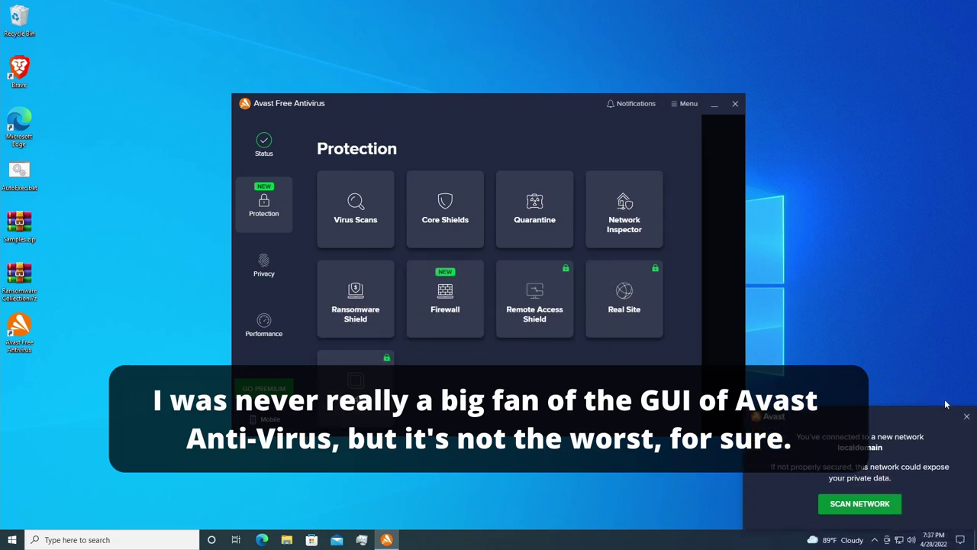
{"action": "left_click", "coordinate": [276, 273]}
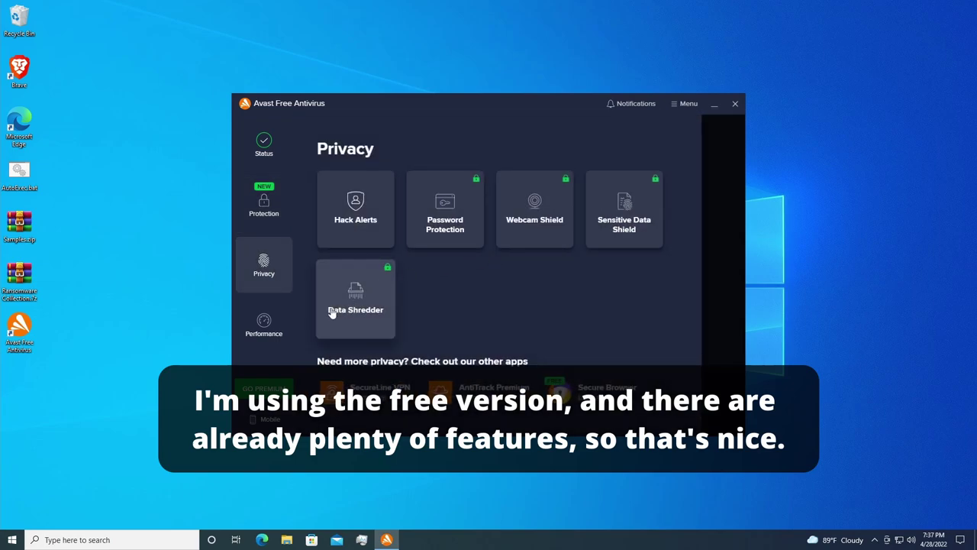
{"action": "left_click", "coordinate": [265, 323]}
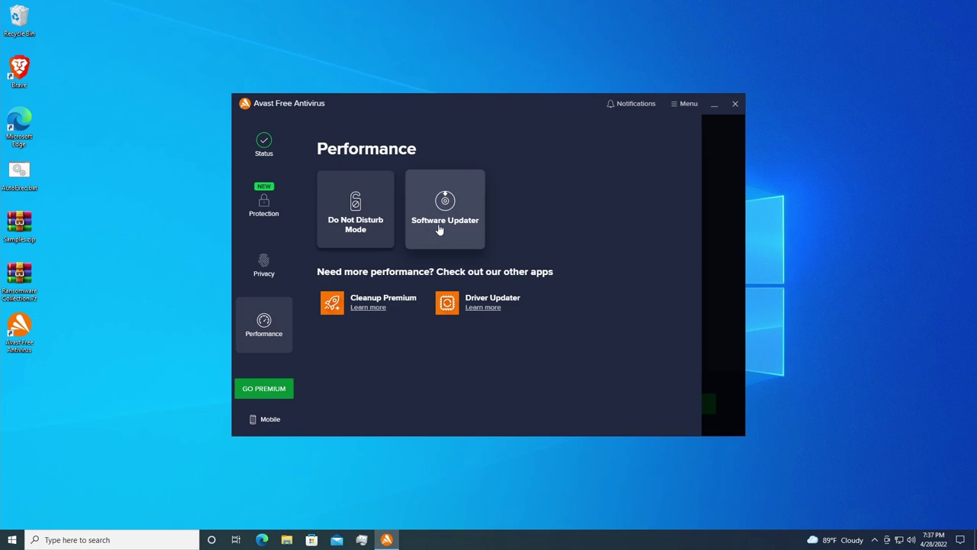
{"action": "left_click", "coordinate": [264, 145]}
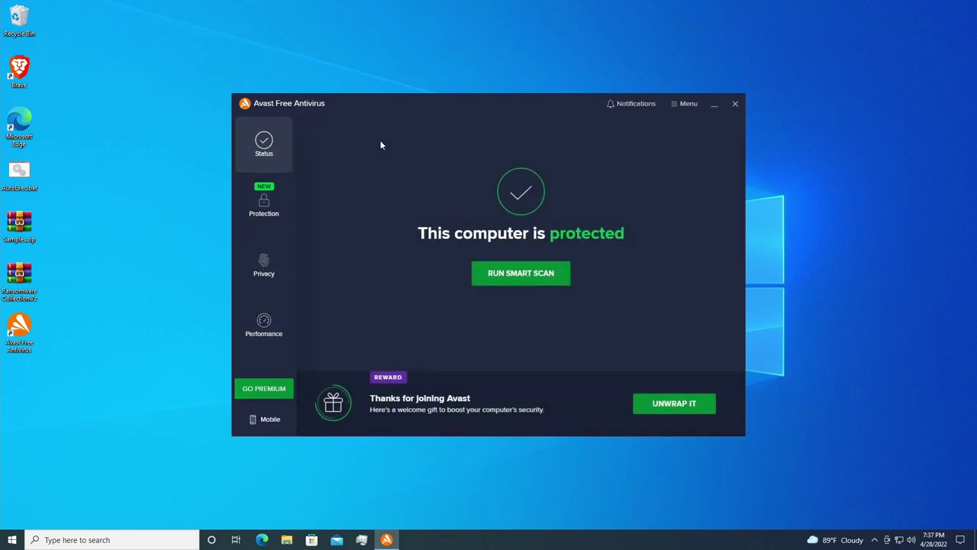
Open the antivirus settings and review the General sections, including Update, Notifications, Exceptions, Blocked & Allowed apps, Password and Troubleshooting.
{"action": "left_click", "coordinate": [683, 104]}
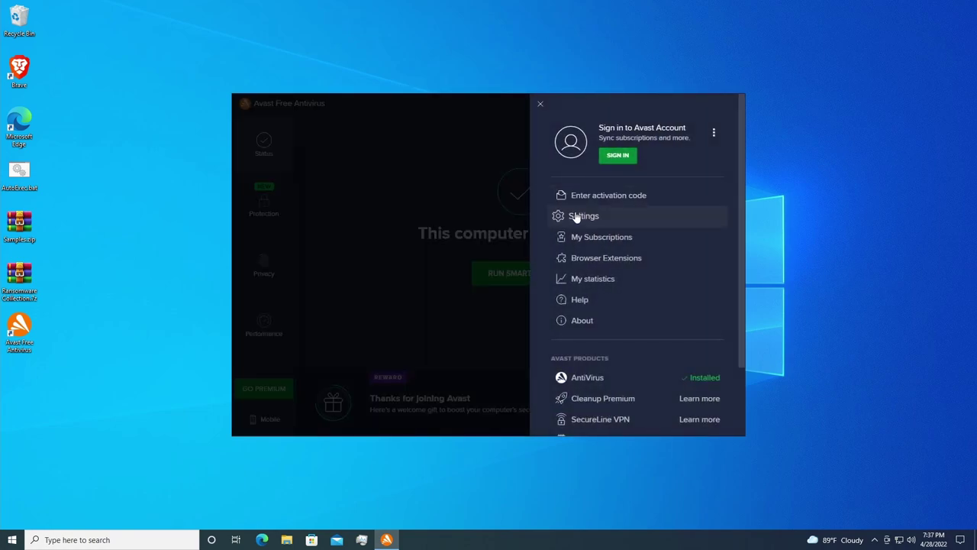
{"action": "left_click", "coordinate": [575, 217]}
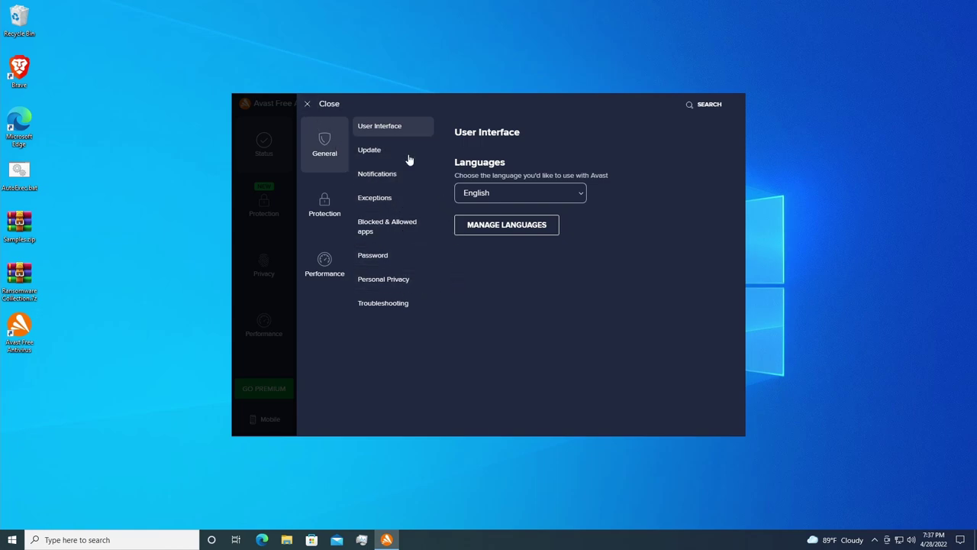
{"action": "left_click", "coordinate": [382, 151]}
{"action": "left_click", "coordinate": [382, 175]}
{"action": "left_click", "coordinate": [378, 198]}
{"action": "left_click", "coordinate": [387, 226]}
{"action": "left_click", "coordinate": [378, 256]}
{"action": "left_click", "coordinate": [383, 304]}
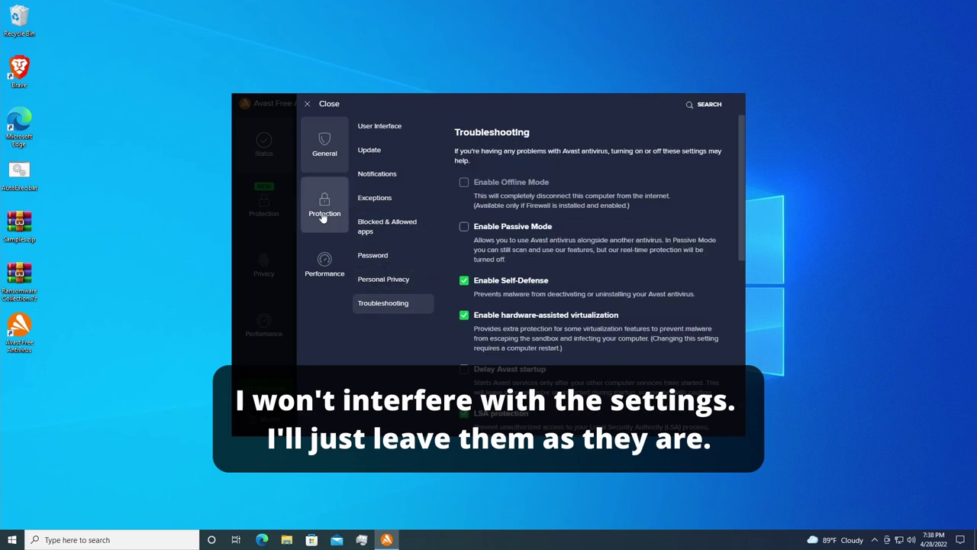
Review the Full Virus Scan settings under Protection, including archive handling, file types and automatic actions.
{"action": "left_click", "coordinate": [324, 218]}
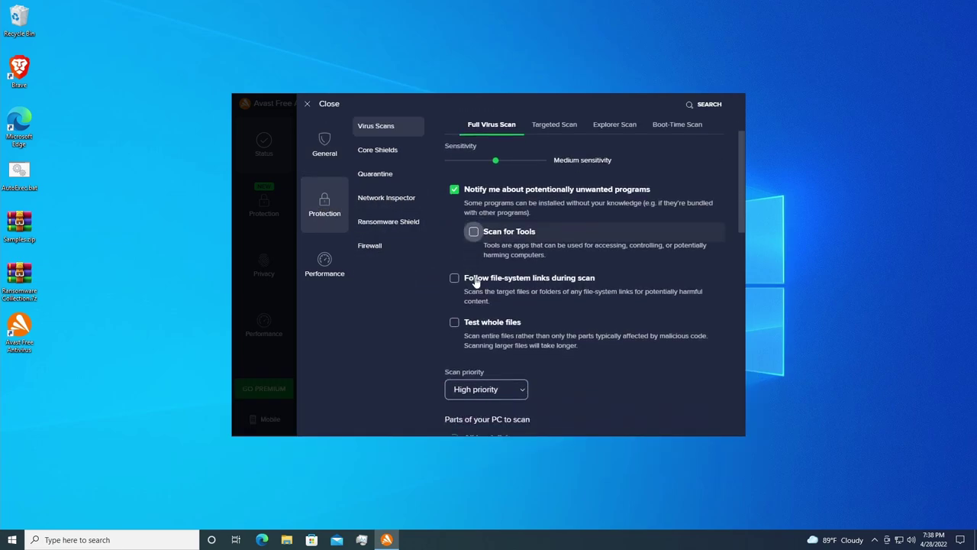
{"action": "scroll", "coordinate": [474, 305], "scroll_direction": "down", "scroll_amount": 3}
{"action": "scroll", "coordinate": [475, 321], "scroll_direction": "down", "scroll_amount": 4}
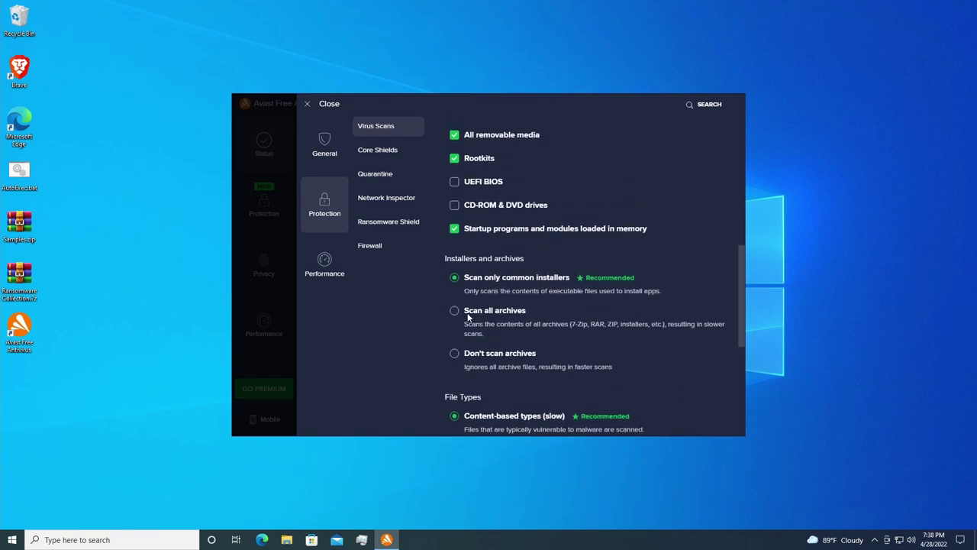
{"action": "scroll", "coordinate": [468, 316], "scroll_direction": "up", "scroll_amount": 2}
{"action": "scroll", "coordinate": [464, 319], "scroll_direction": "down", "scroll_amount": 7}
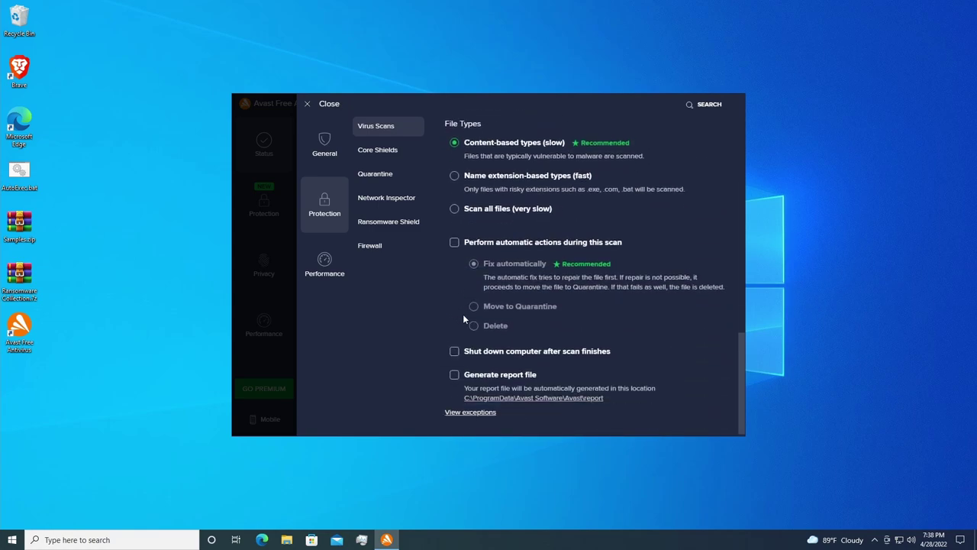
{"action": "scroll", "coordinate": [463, 314], "scroll_direction": "up", "scroll_amount": 10}
Check the Targeted, Explorer and Boot-Time scan settings and the Performance settings, and close the settings.
{"action": "left_click", "coordinate": [554, 176]}
{"action": "left_click", "coordinate": [615, 175]}
{"action": "left_click", "coordinate": [677, 175]}
{"action": "left_click", "coordinate": [312, 265]}
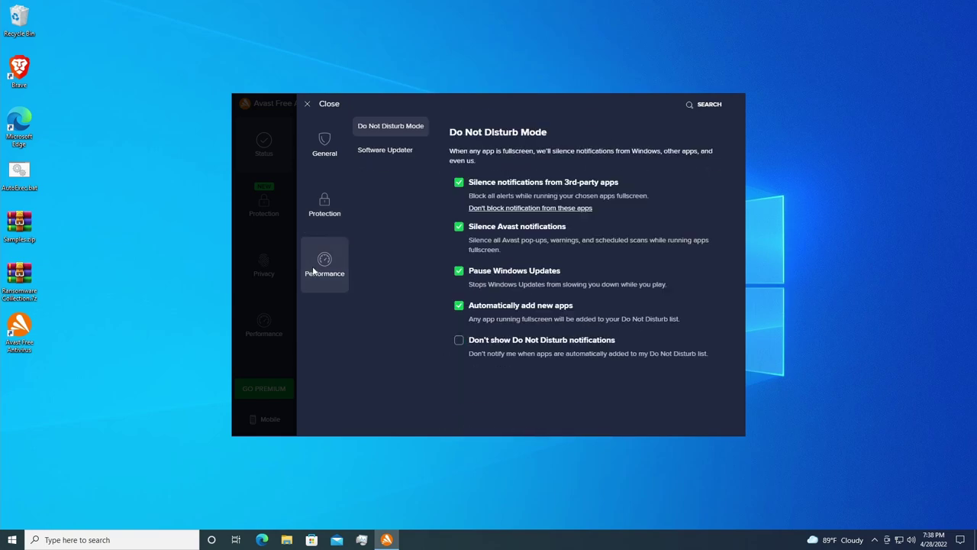
{"action": "left_click", "coordinate": [326, 145]}
{"action": "left_click", "coordinate": [306, 106]}
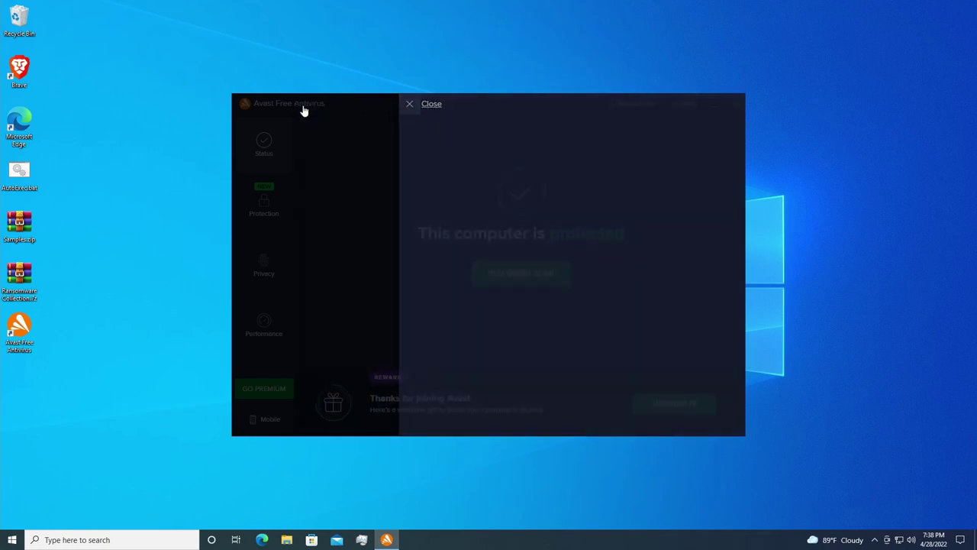
Look over the available account options and Avast products, and return to the Status page.
{"action": "left_click", "coordinate": [671, 102]}
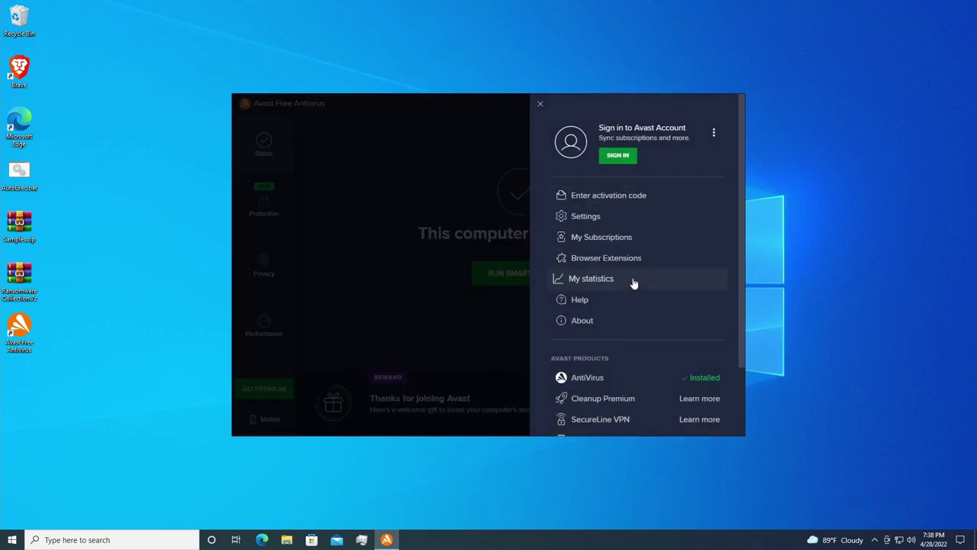
{"action": "scroll", "coordinate": [593, 278], "scroll_direction": "down", "scroll_amount": 3}
{"action": "scroll", "coordinate": [587, 342], "scroll_direction": "up", "scroll_amount": 3}
{"action": "left_click", "coordinate": [419, 284]}
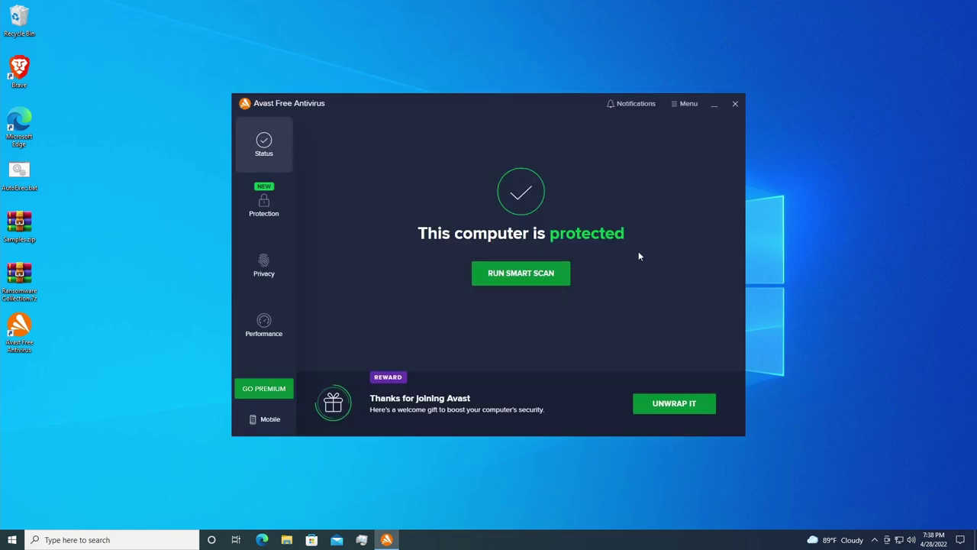
View the welcome gift offer, dismiss the premium upgrade and free trial pages, and close the antivirus window.
{"action": "left_click", "coordinate": [680, 403]}
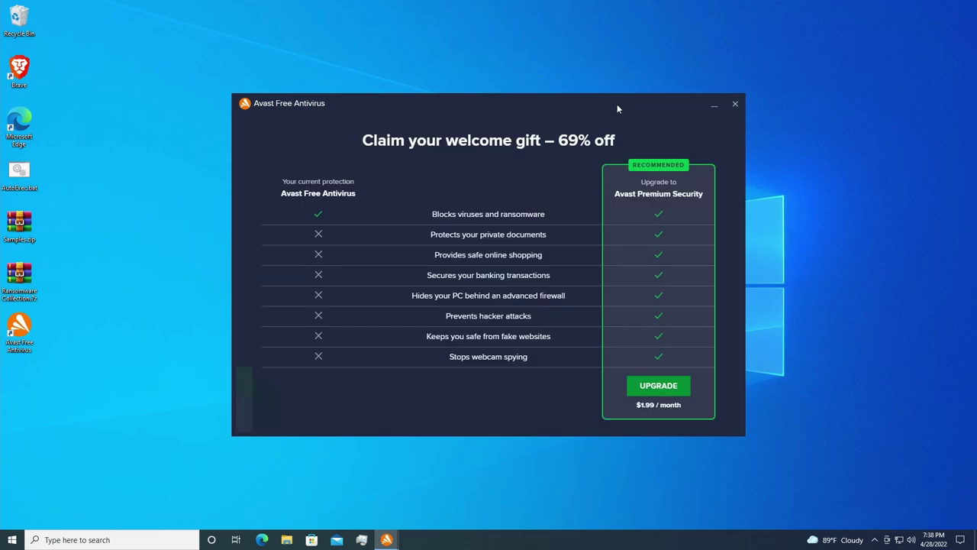
{"action": "left_click", "coordinate": [735, 103]}
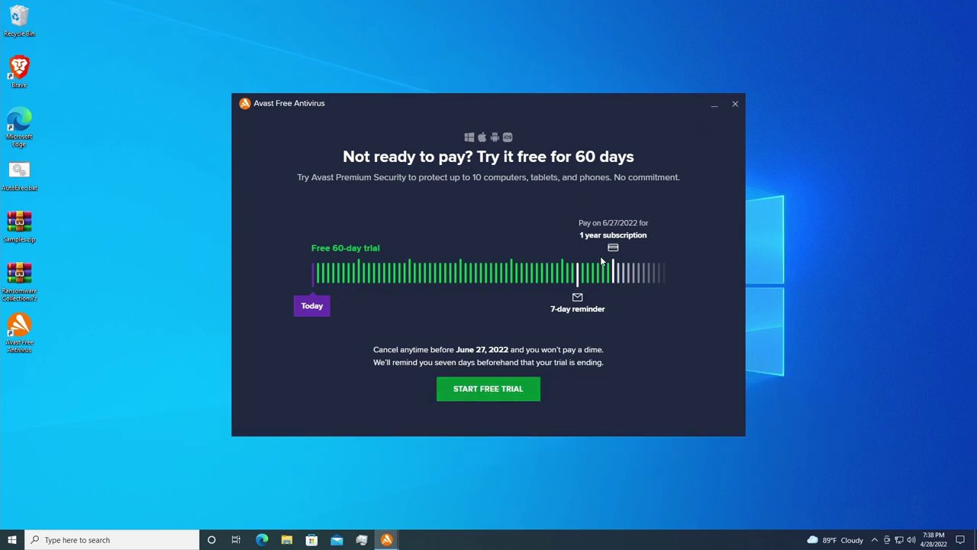
{"action": "left_click", "coordinate": [736, 103]}
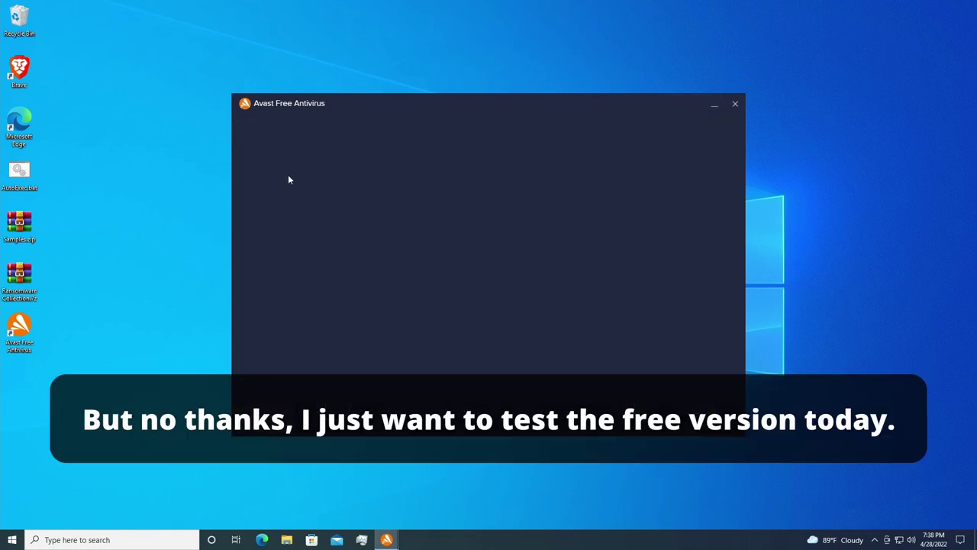
{"action": "left_click_drag", "start_coordinate": [649, 104], "coordinate": [488, 230]}
{"action": "left_click", "coordinate": [574, 230]}
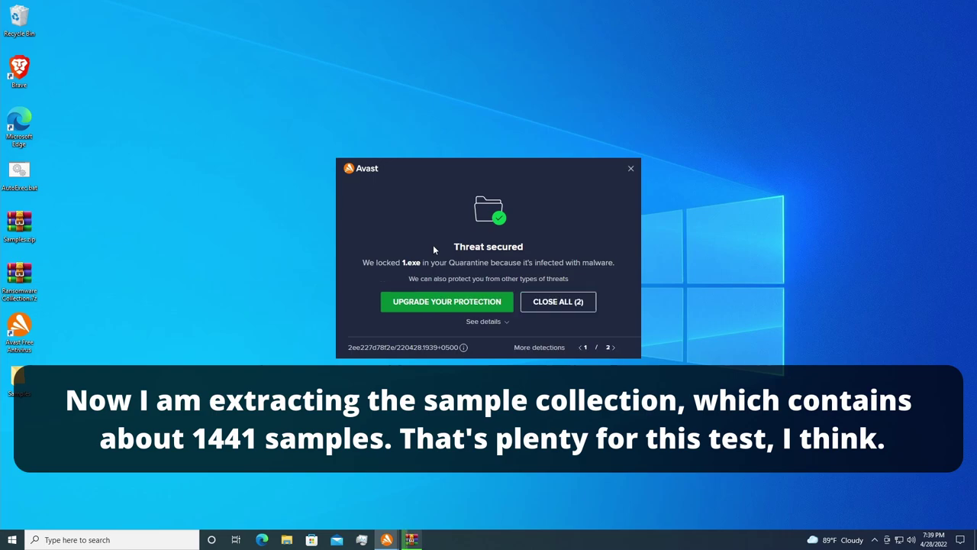
Expand the details of the 1.exe threat alert and arrange it beside the archive extraction progress window.
{"action": "left_click_drag", "start_coordinate": [475, 177], "coordinate": [364, 185]}
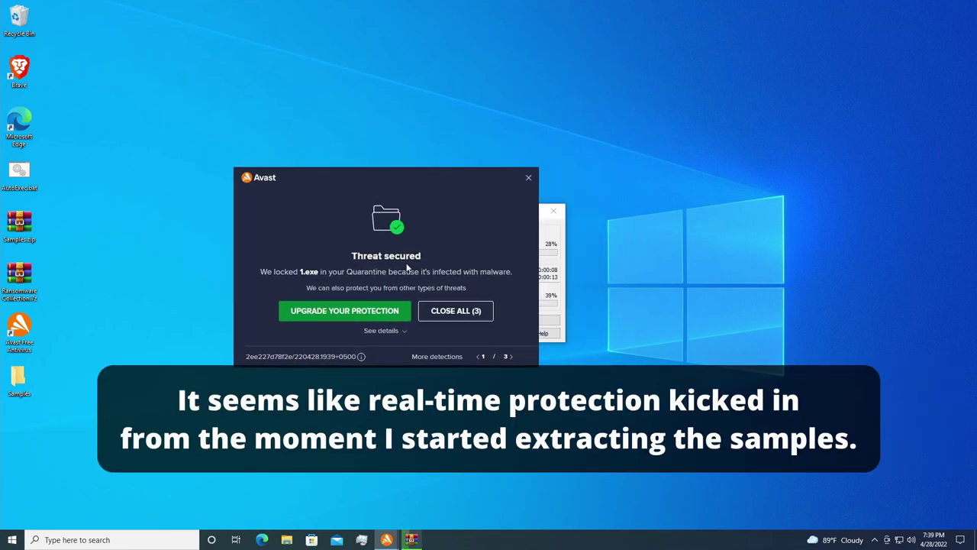
{"action": "left_click", "coordinate": [397, 334]}
{"action": "left_click_drag", "start_coordinate": [389, 190], "coordinate": [778, 200]}
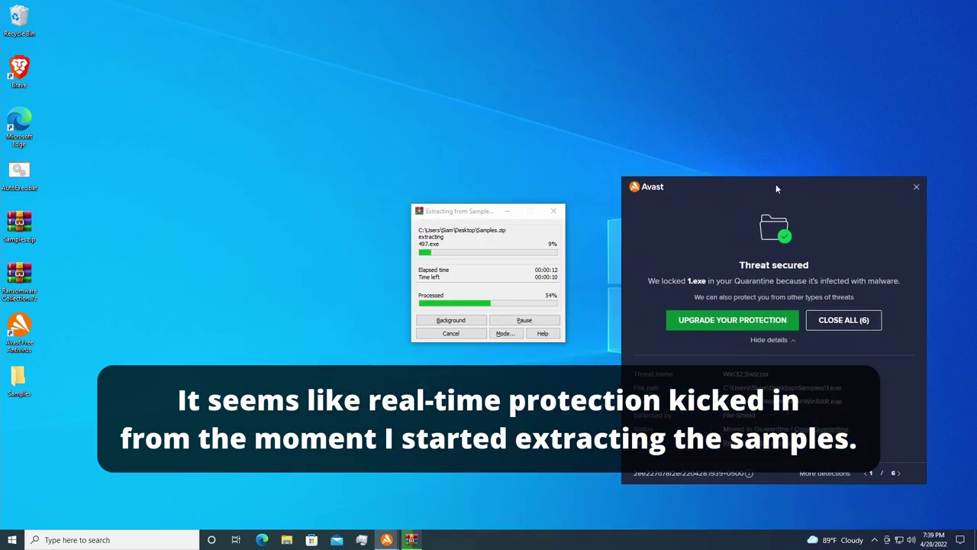
{"action": "left_click_drag", "start_coordinate": [489, 202], "coordinate": [430, 200]}
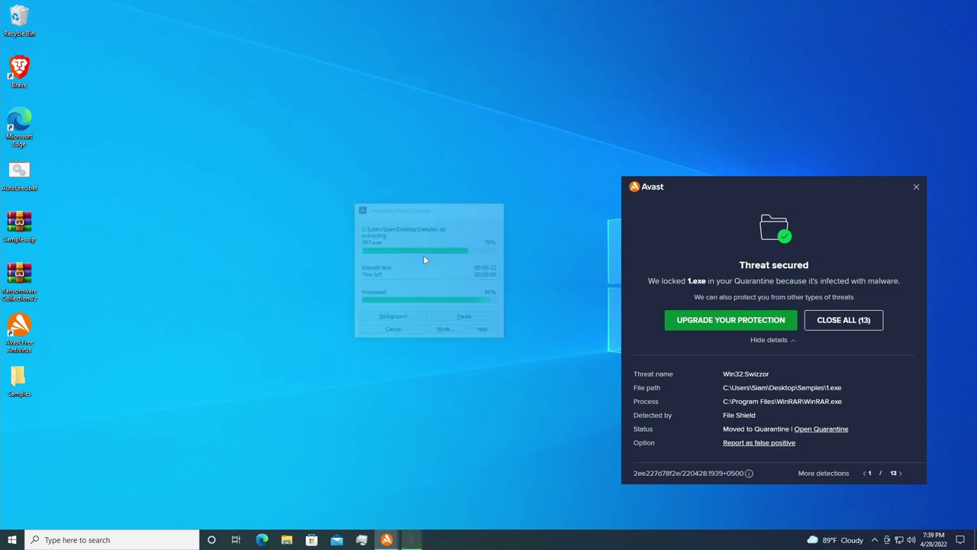
Check the extracted executables in the Samples folder, reopen it to recheck the file list, and close it.
{"action": "double_click", "coordinate": [17, 382]}
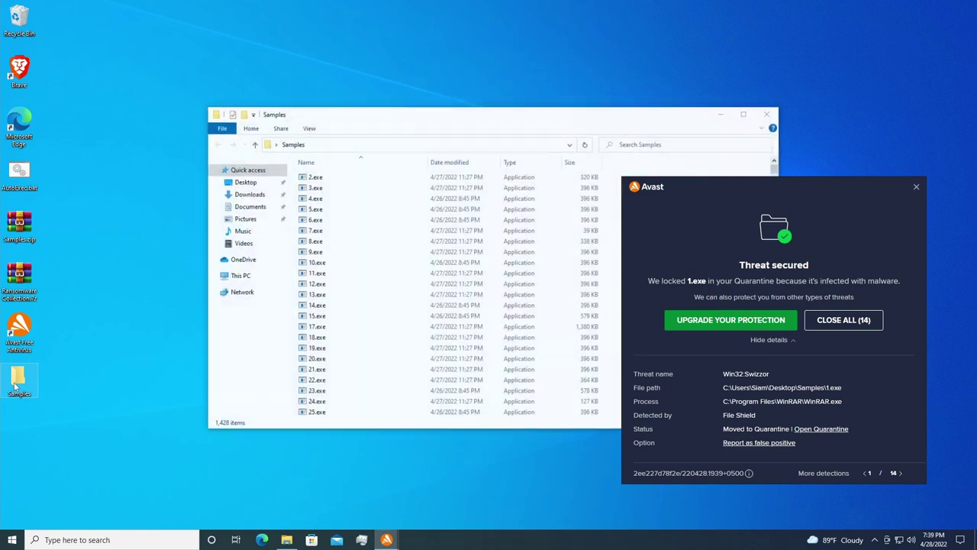
{"action": "left_click", "coordinate": [481, 116]}
{"action": "left_click_drag", "start_coordinate": [482, 115], "coordinate": [407, 103]}
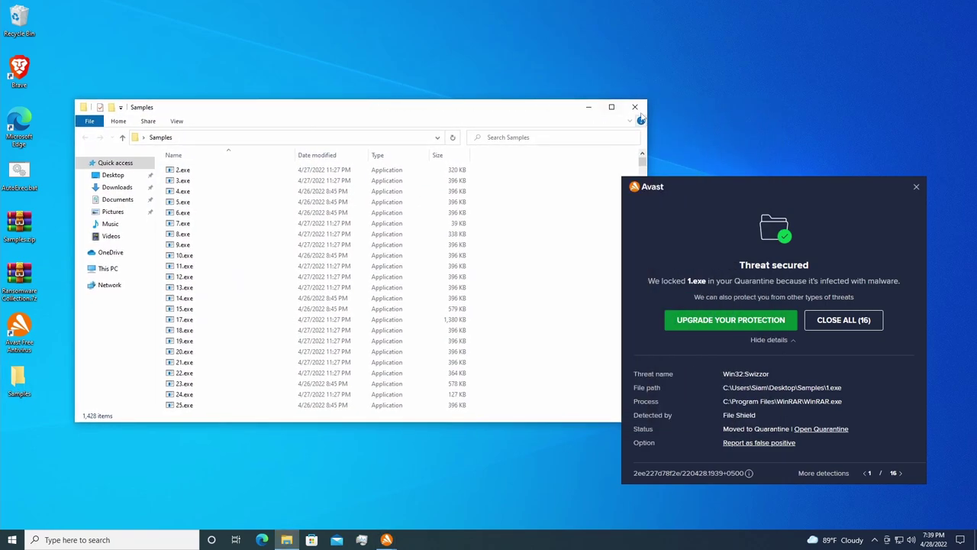
{"action": "left_click", "coordinate": [637, 109]}
{"action": "double_click", "coordinate": [32, 377]}
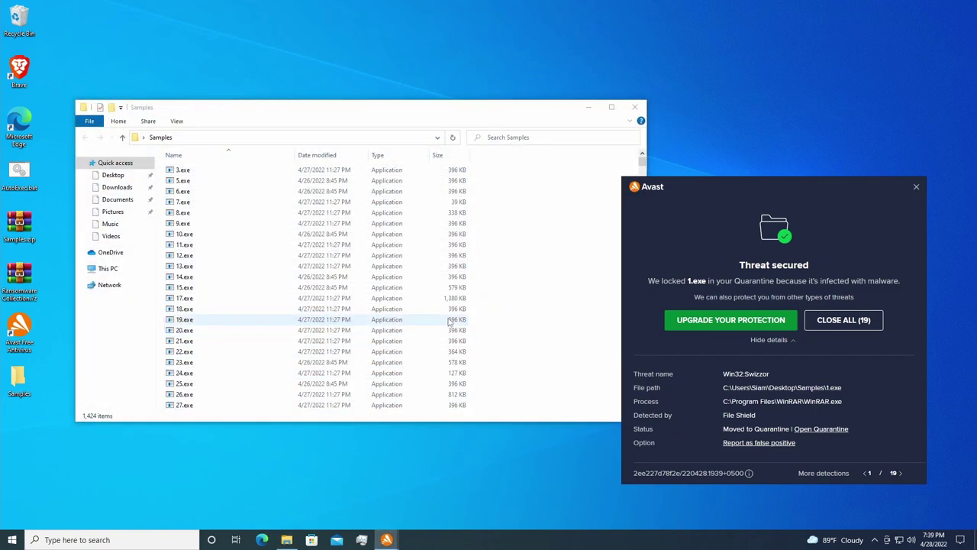
{"action": "left_click", "coordinate": [635, 107]}
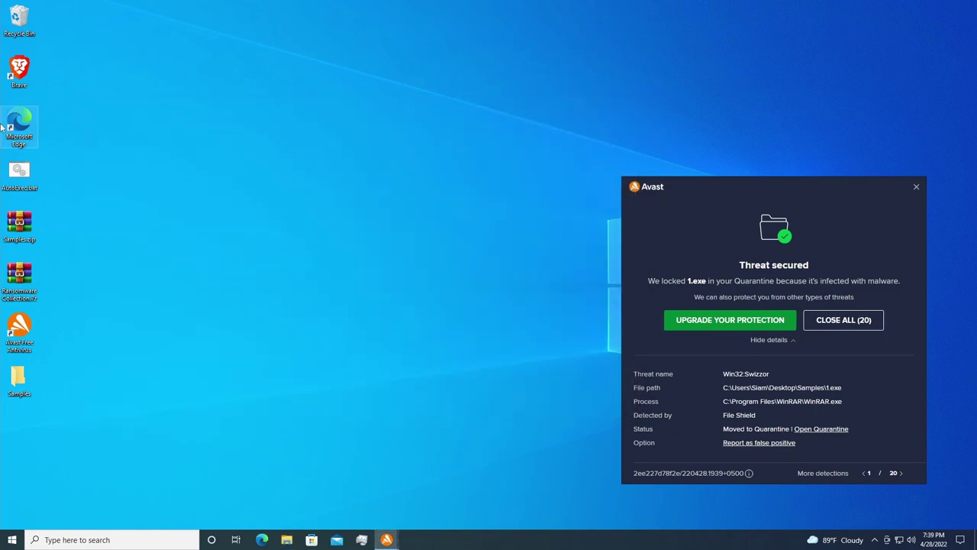
Run AutoExec.bat from the desktop to launch the malware samples and dismiss the missing-file errors.
{"action": "double_click", "coordinate": [19, 177]}
{"action": "left_click", "coordinate": [589, 272]}
{"action": "left_click", "coordinate": [597, 271]}
{"action": "left_click", "coordinate": [600, 267]}
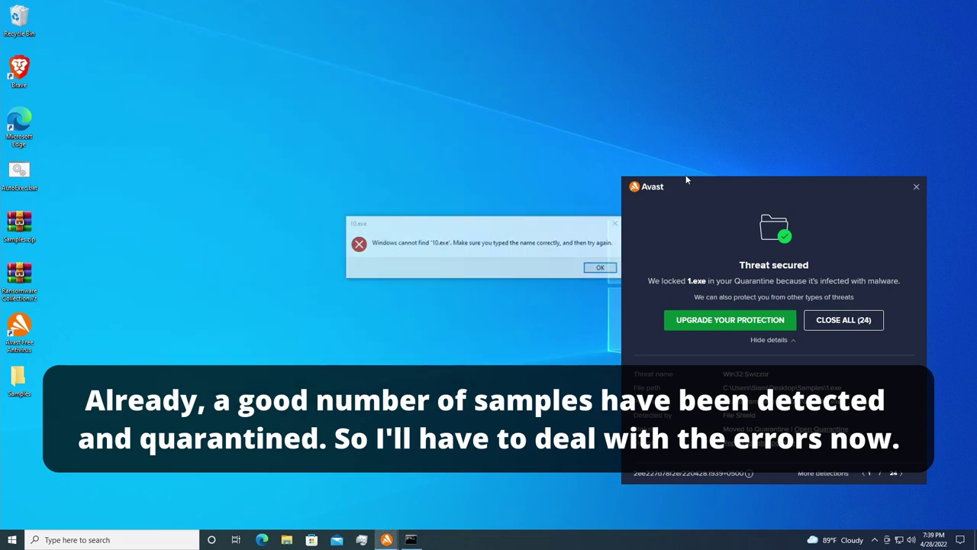
{"action": "left_click", "coordinate": [601, 268]}
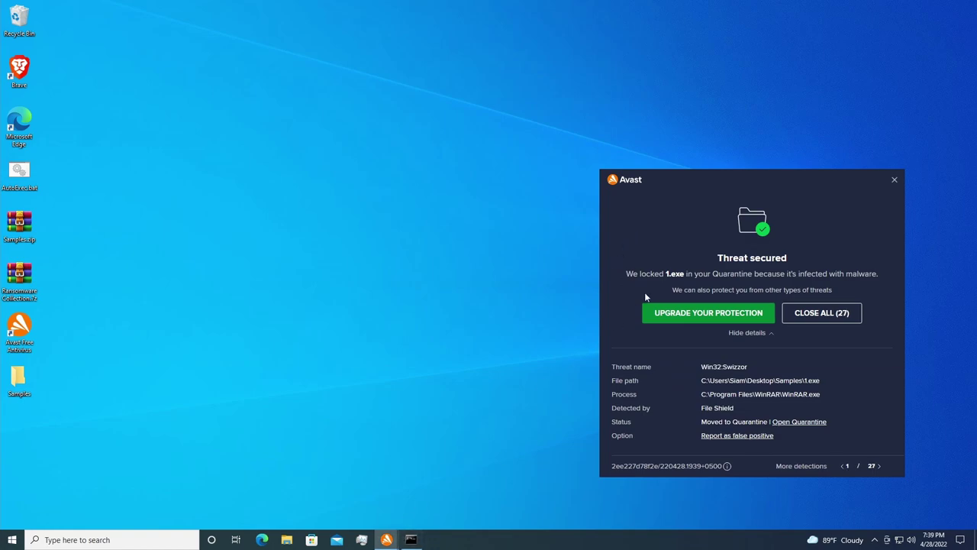
Bring the main Avast window forward and switch it from Ransomware Shield to the Status page.
{"action": "mouse_move", "coordinate": [384, 527]}
{"action": "left_click", "coordinate": [366, 493]}
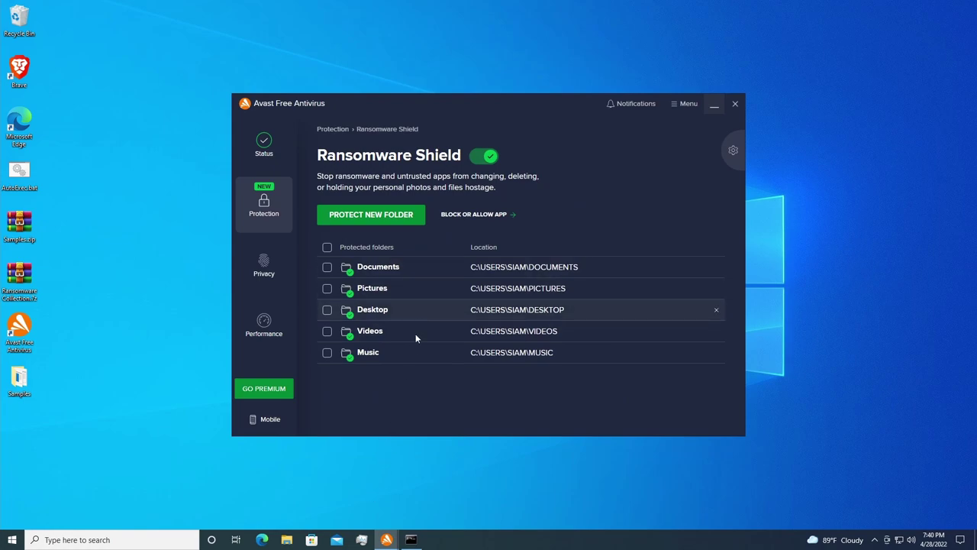
{"action": "left_click", "coordinate": [279, 155]}
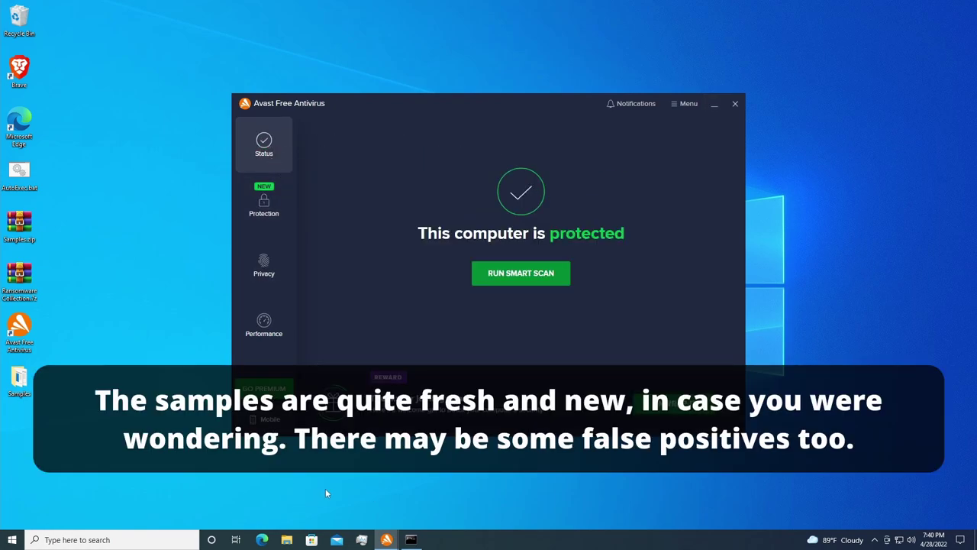
Bring the threat alert forward and try to page through its other detections.
{"action": "left_click", "coordinate": [452, 490]}
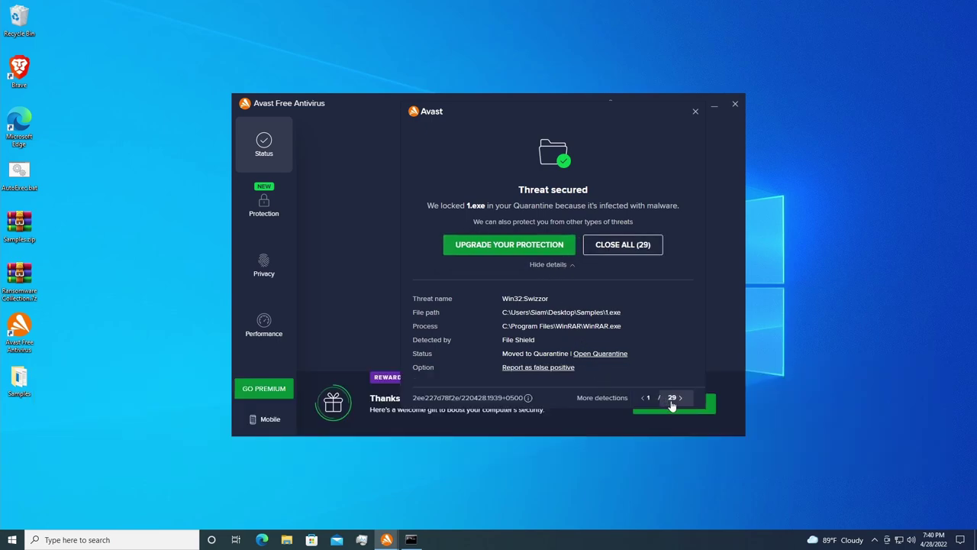
{"action": "left_click", "coordinate": [679, 399]}
{"action": "left_click", "coordinate": [643, 421]}
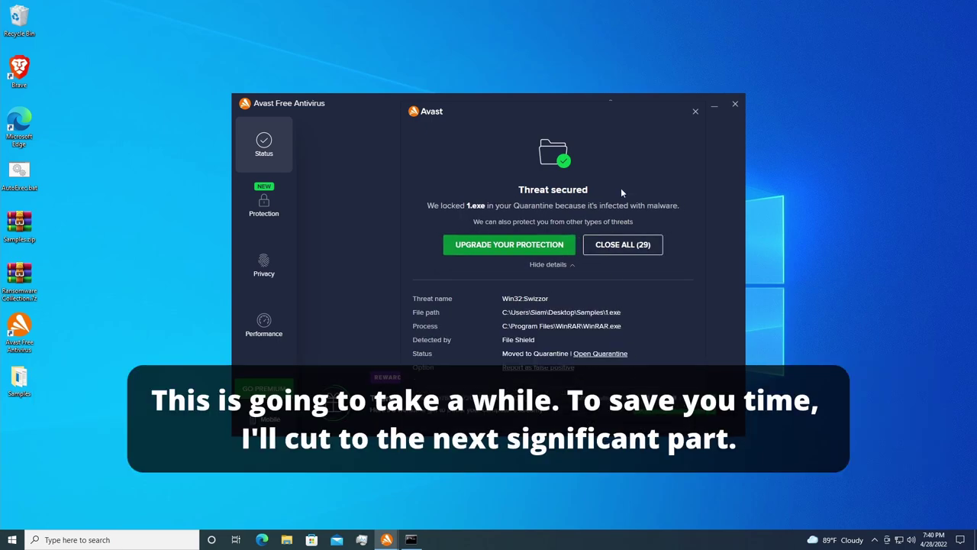
Move the threat alert aside, show the batch script's command window, and dismiss the missing-file error.
{"action": "left_click_drag", "start_coordinate": [668, 113], "coordinate": [464, 145]}
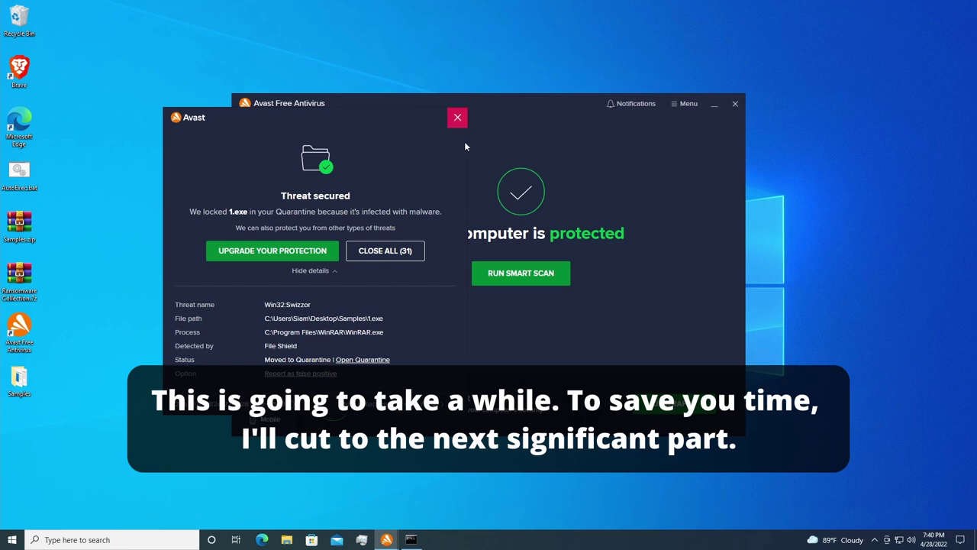
{"action": "left_click", "coordinate": [411, 540]}
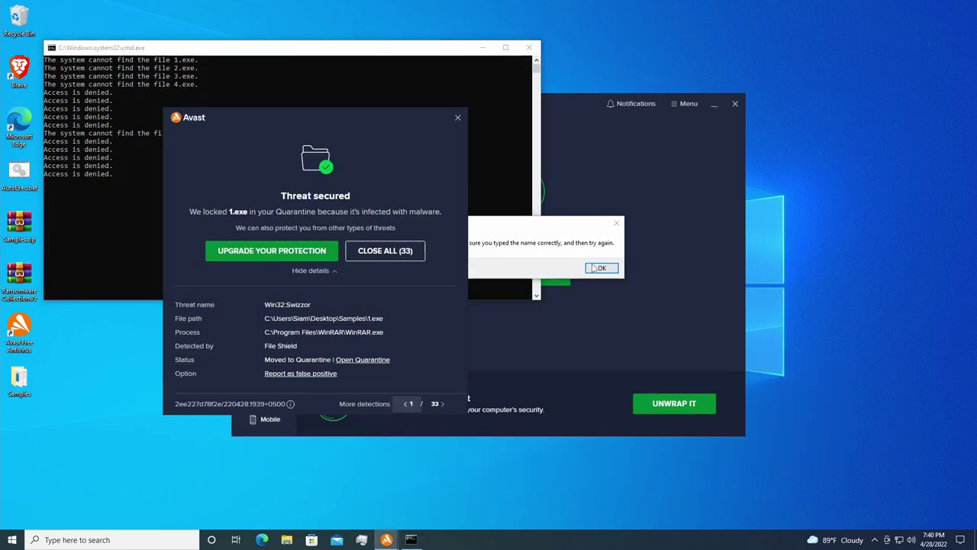
{"action": "left_click", "coordinate": [600, 268]}
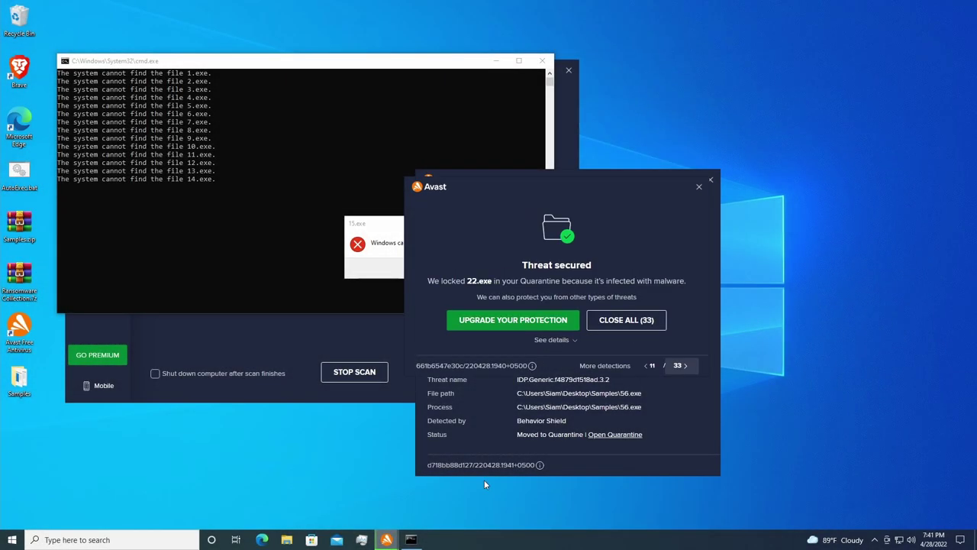
Clear the Avast alerts covering the batch script's command window and dismiss its missing-file errors, including the one for 17.exe.
{"action": "right_click", "coordinate": [412, 541]}
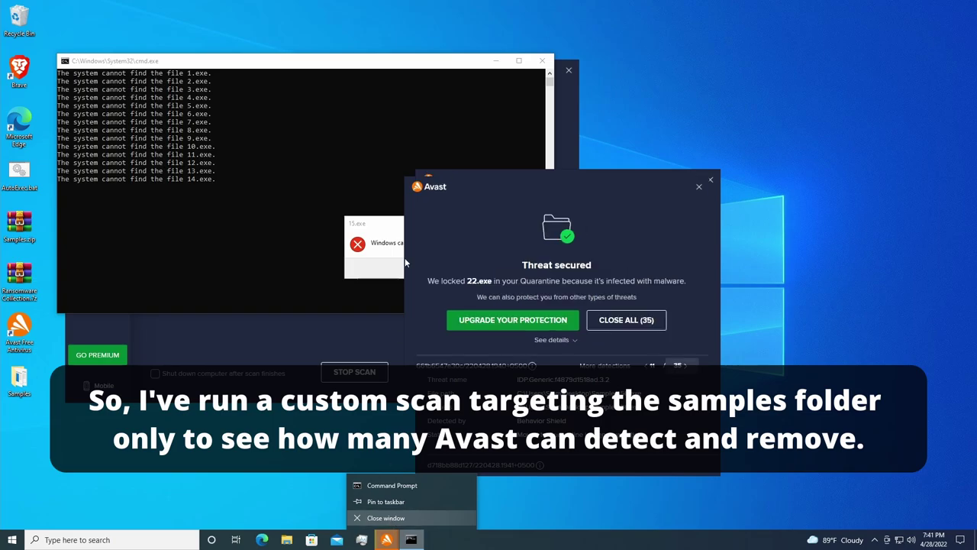
{"action": "left_click", "coordinate": [497, 62]}
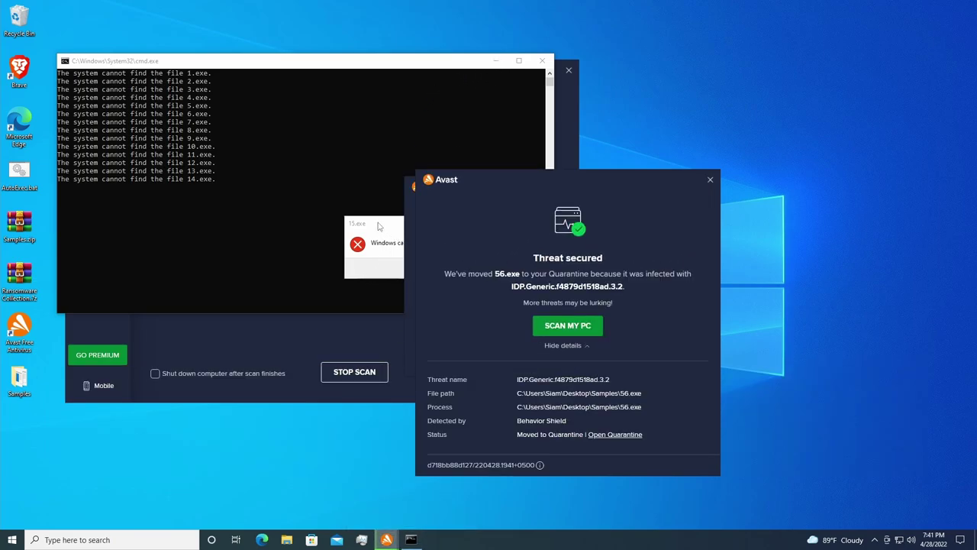
{"action": "mouse_move", "coordinate": [386, 540]}
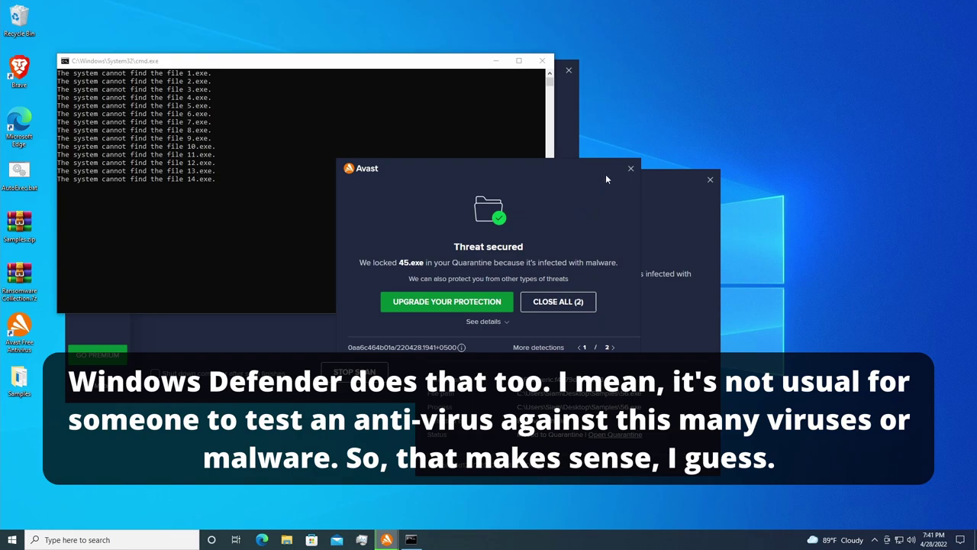
{"action": "left_click", "coordinate": [600, 269]}
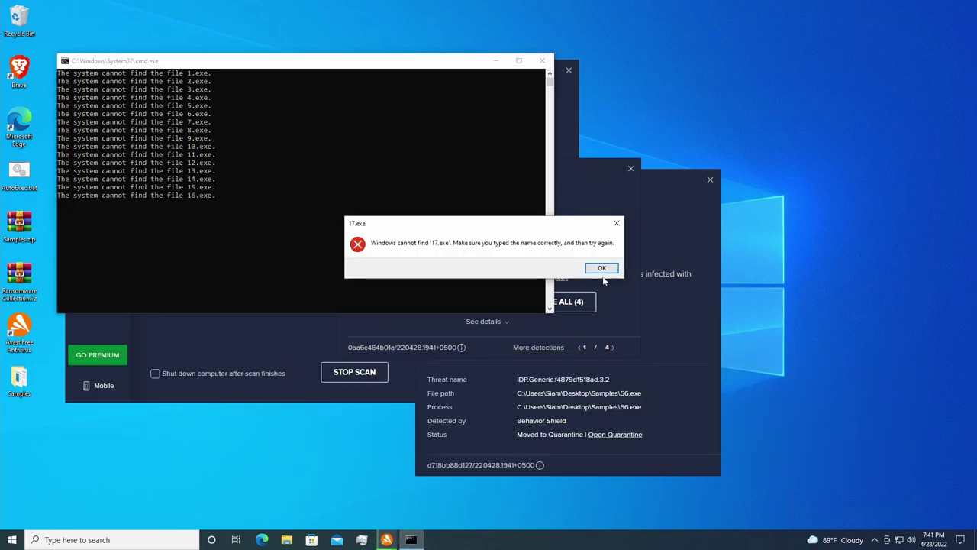
{"action": "left_click", "coordinate": [601, 268]}
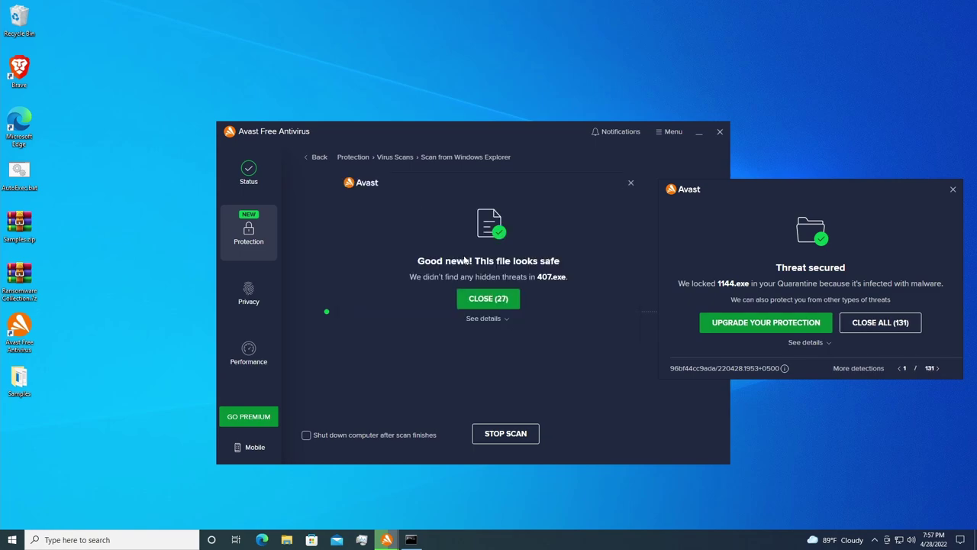
Close the safe-file alerts, look through the finished Explorer scan's threat list, and minimize the main Avast window.
{"action": "left_click", "coordinate": [493, 299]}
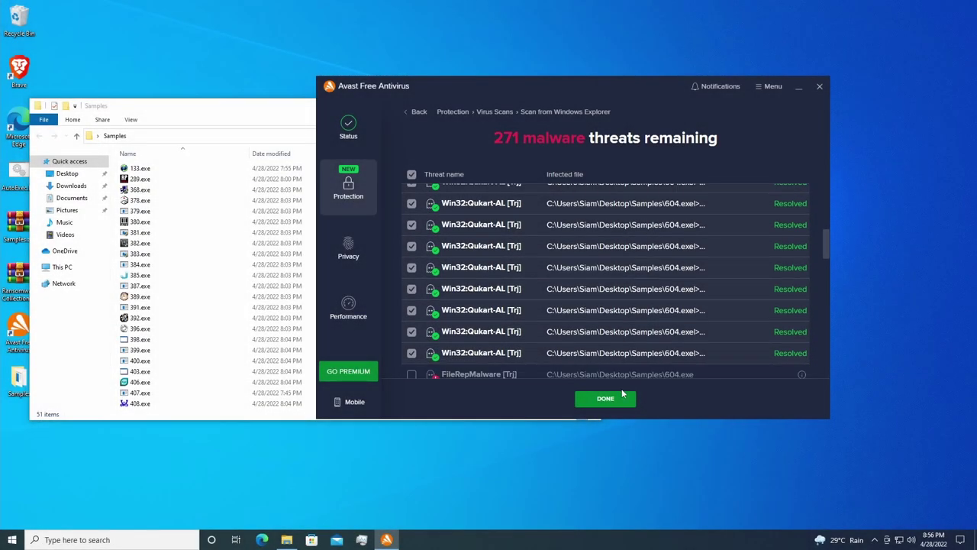
{"action": "left_click_drag", "start_coordinate": [836, 239], "coordinate": [842, 400]}
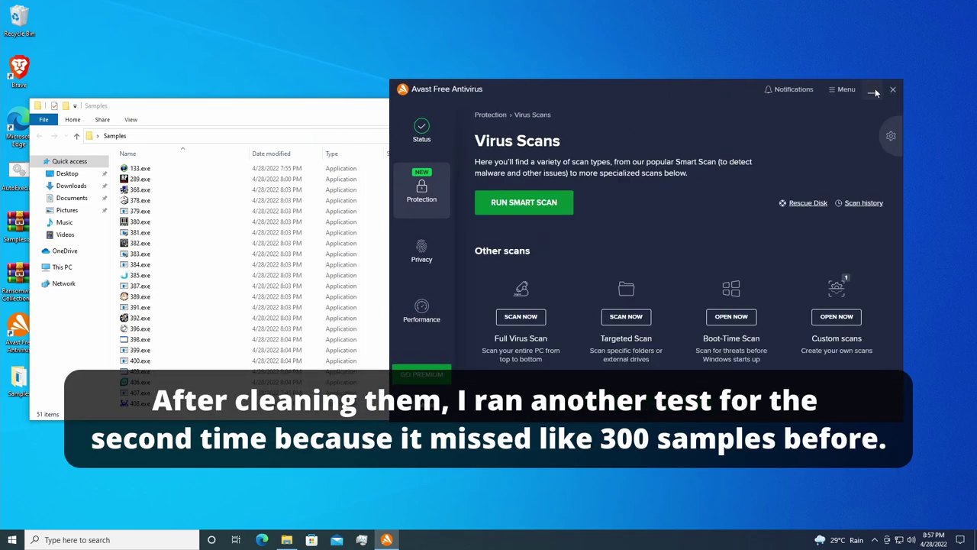
{"action": "left_click", "coordinate": [873, 92]}
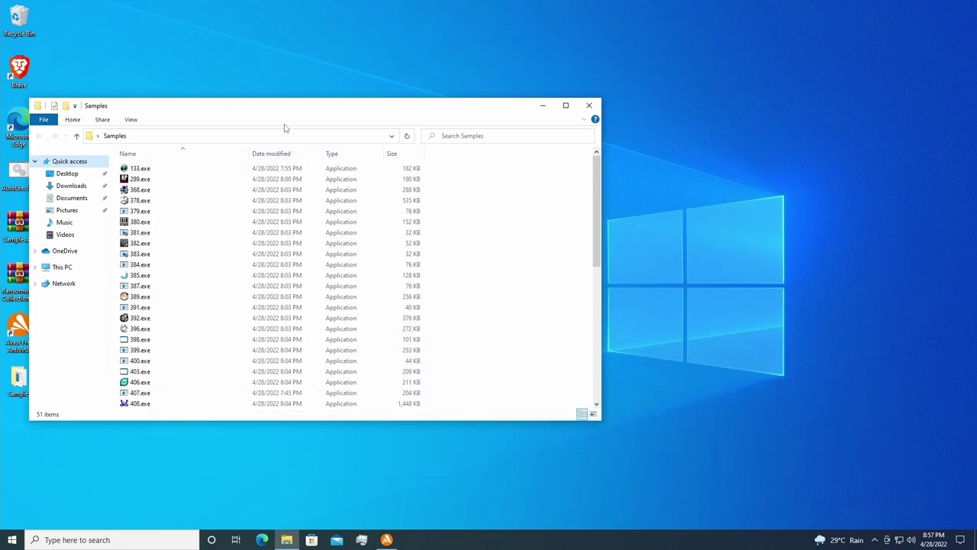
Run 133.exe and 289.exe from the Samples folder and close the error and patcher windows they open.
{"action": "left_click_drag", "start_coordinate": [290, 114], "coordinate": [400, 122]}
{"action": "left_click", "coordinate": [238, 177]}
{"action": "double_click", "coordinate": [250, 189]}
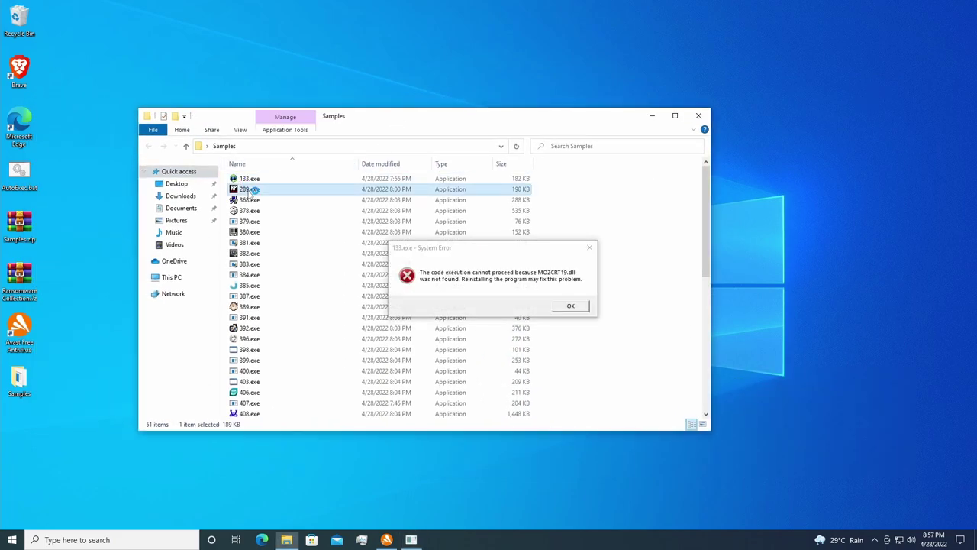
{"action": "left_click", "coordinate": [557, 308]}
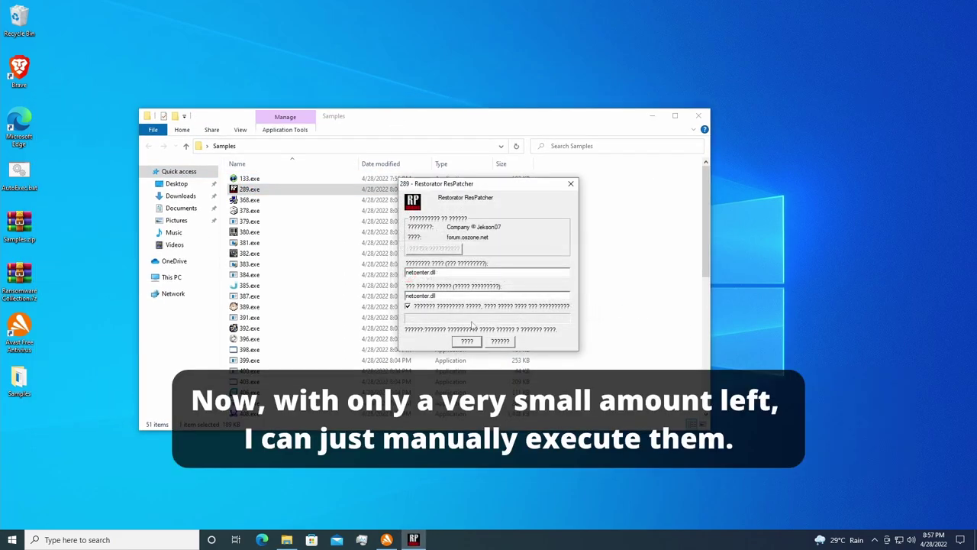
{"action": "left_click", "coordinate": [547, 305]}
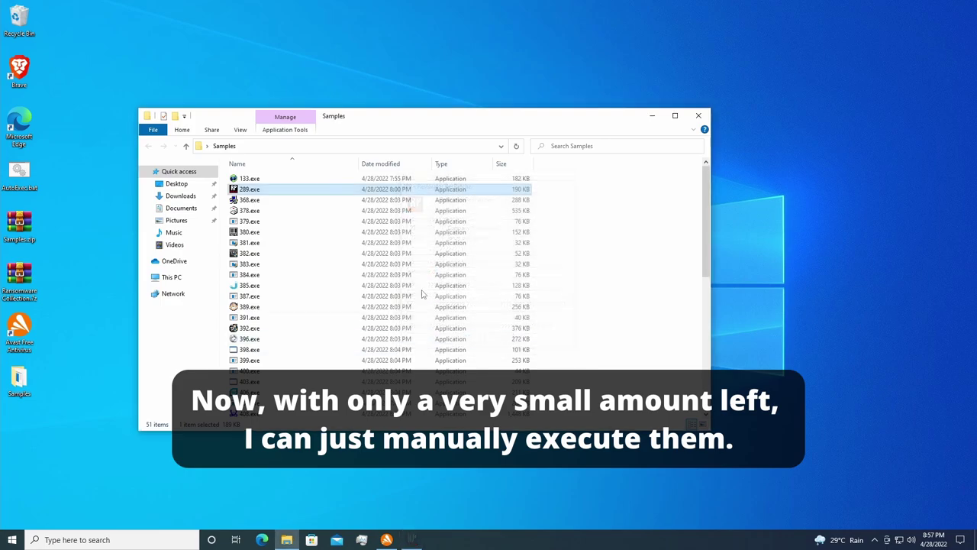
Manually run the next samples in the Samples folder, from 368.exe down to 408.exe.
{"action": "double_click", "coordinate": [250, 200]}
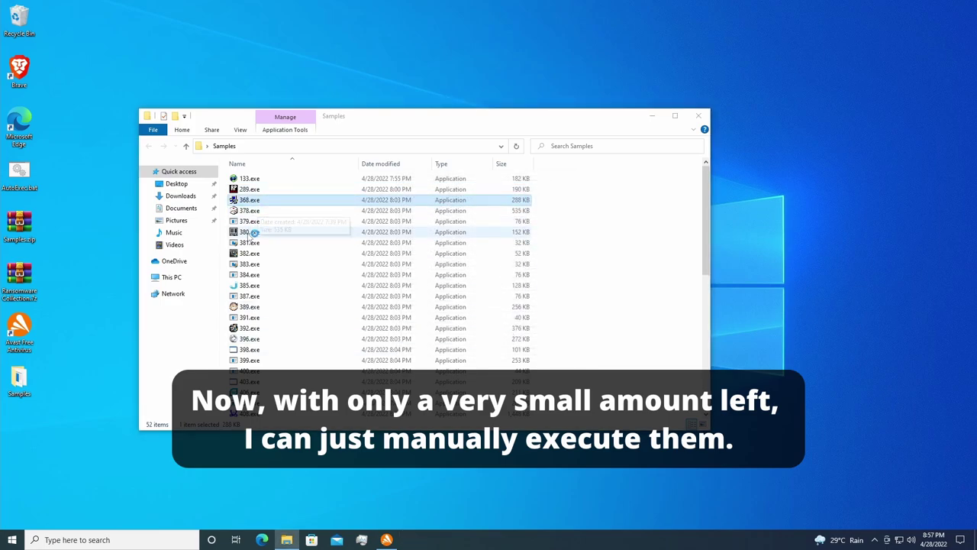
{"action": "double_click", "coordinate": [252, 221]}
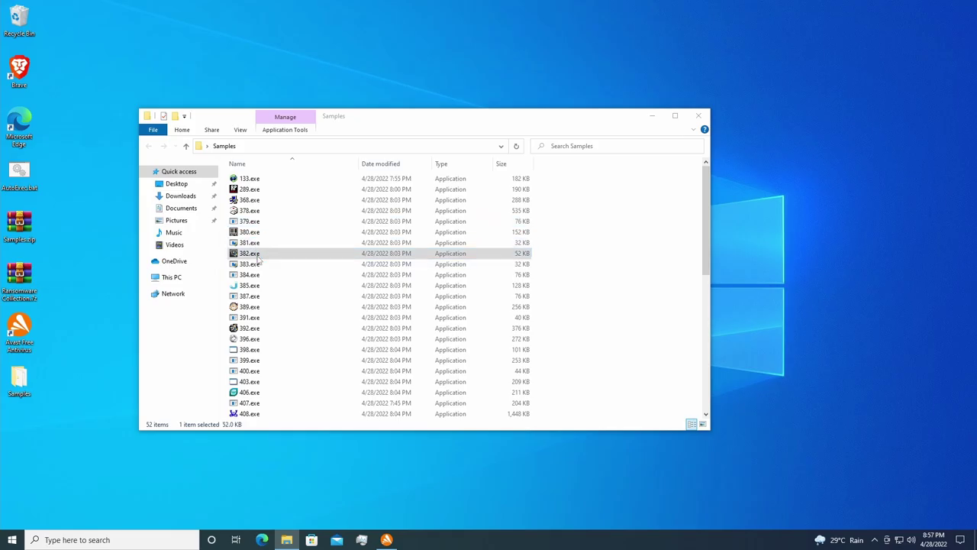
{"action": "double_click", "coordinate": [252, 264]}
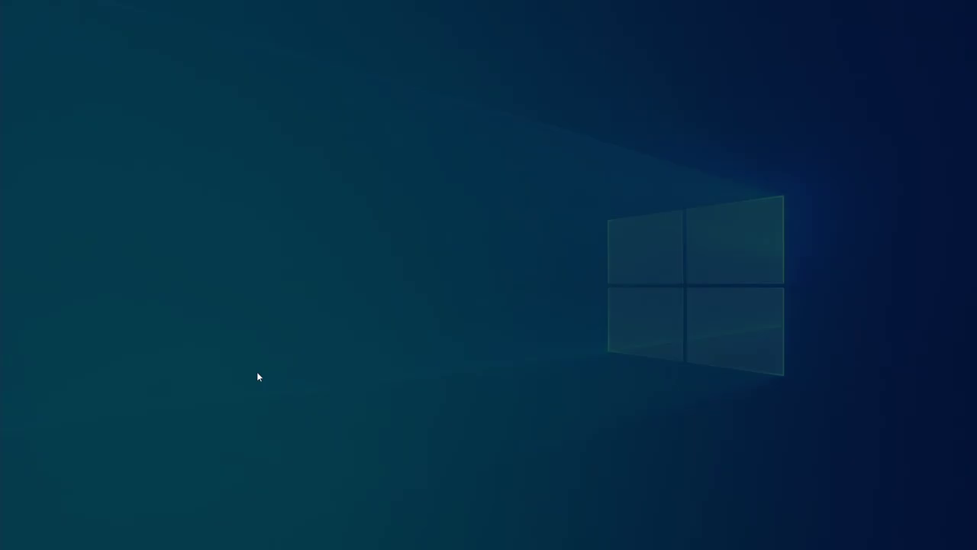
{"action": "double_click", "coordinate": [262, 392]}
{"action": "double_click", "coordinate": [260, 412]}
{"action": "scroll", "coordinate": [257, 382], "scroll_direction": "down", "scroll_amount": 2}
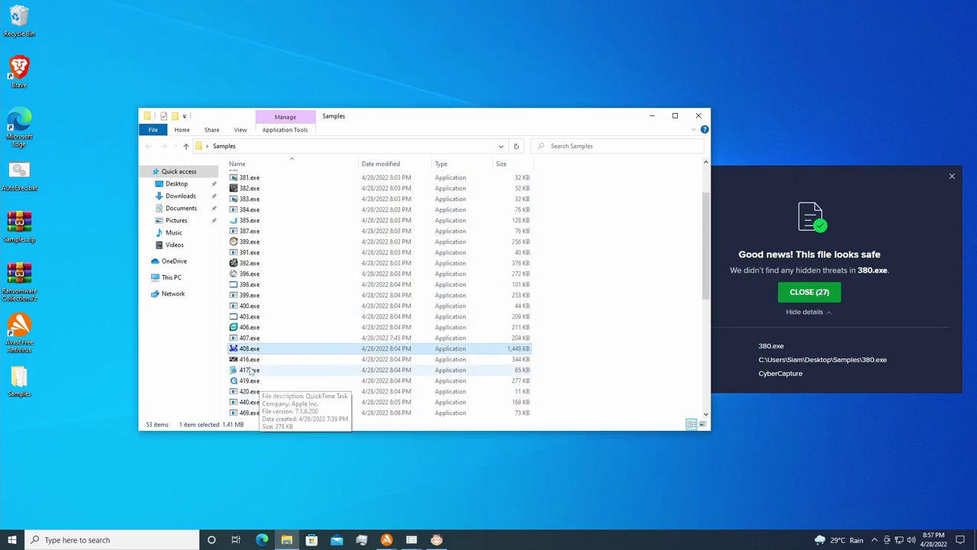
Run the following samples in the Samples folder, from 417.exe down to 882.exe, answering the prompt that opens.
{"action": "double_click", "coordinate": [255, 371]}
{"action": "double_click", "coordinate": [260, 391]}
{"action": "double_click", "coordinate": [275, 404]}
{"action": "scroll", "coordinate": [275, 382], "scroll_direction": "down", "scroll_amount": 3}
{"action": "left_click", "coordinate": [436, 343]}
{"action": "double_click", "coordinate": [251, 359]}
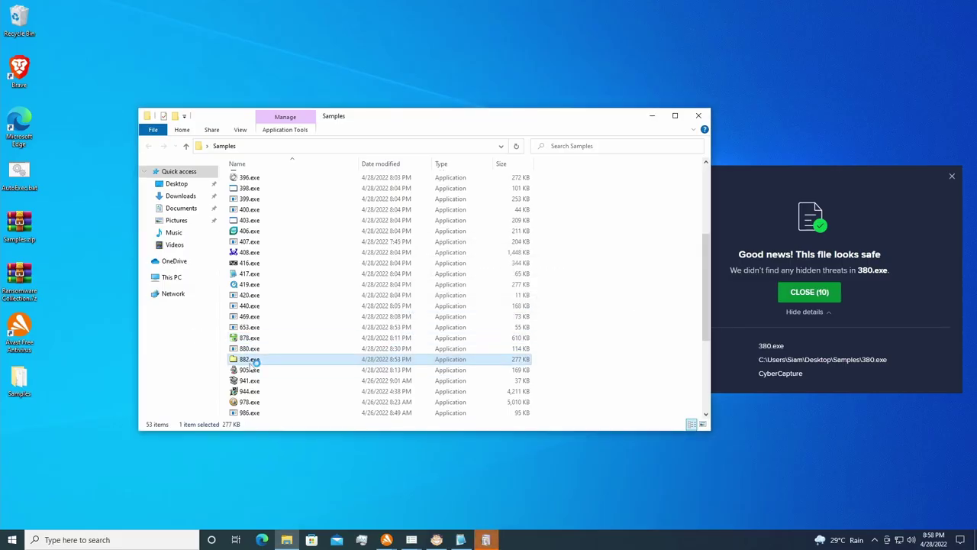
Run 905.exe from the Samples folder and dismiss the dialogs and alert that open over it.
{"action": "double_click", "coordinate": [252, 369]}
{"action": "left_click", "coordinate": [565, 307]}
{"action": "left_click", "coordinate": [630, 169]}
{"action": "double_click", "coordinate": [252, 370]}
{"action": "left_click", "coordinate": [454, 340]}
Run the remaining samples at the end of the Samples folder and answer the prompts they open.
{"action": "scroll", "coordinate": [274, 359], "scroll_direction": "down", "scroll_amount": 3}
{"action": "double_click", "coordinate": [252, 295]}
{"action": "left_click", "coordinate": [549, 351]}
{"action": "double_click", "coordinate": [320, 369]}
{"action": "double_click", "coordinate": [321, 391]}
{"action": "double_click", "coordinate": [321, 403]}
{"action": "left_click", "coordinate": [453, 340]}
{"action": "left_click", "coordinate": [554, 290]}
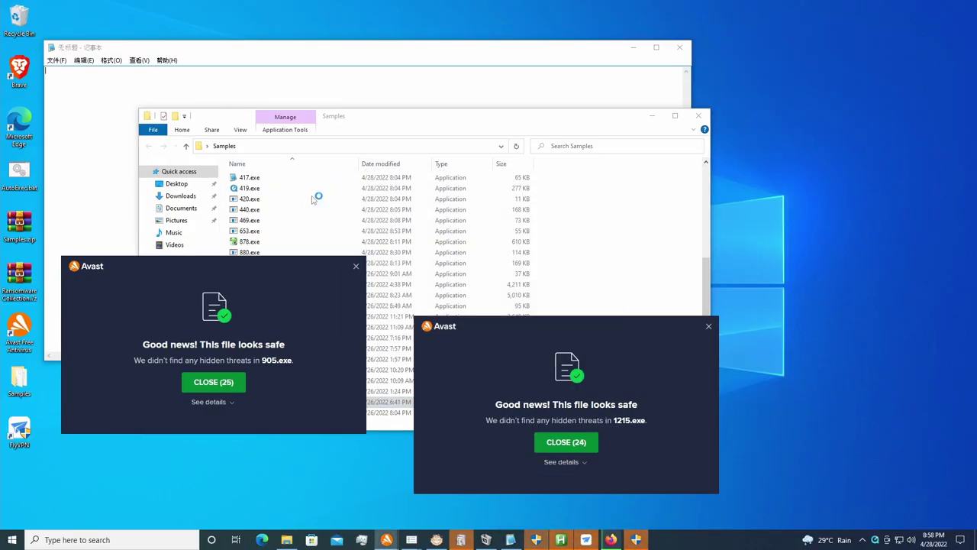
Dismiss the remaining Avast alerts and prompts, and close the Samples folder window.
{"action": "left_click", "coordinate": [709, 326]}
{"action": "left_click", "coordinate": [453, 340]}
{"action": "left_click", "coordinate": [563, 315]}
{"action": "scroll", "coordinate": [349, 214], "scroll_direction": "up", "scroll_amount": 8}
{"action": "left_click", "coordinate": [349, 214]}
{"action": "left_click", "coordinate": [697, 115]}
Search Windows for Task Manager and open it.
{"action": "left_click", "coordinate": [111, 540]}
{"action": "type", "text": "tas"}
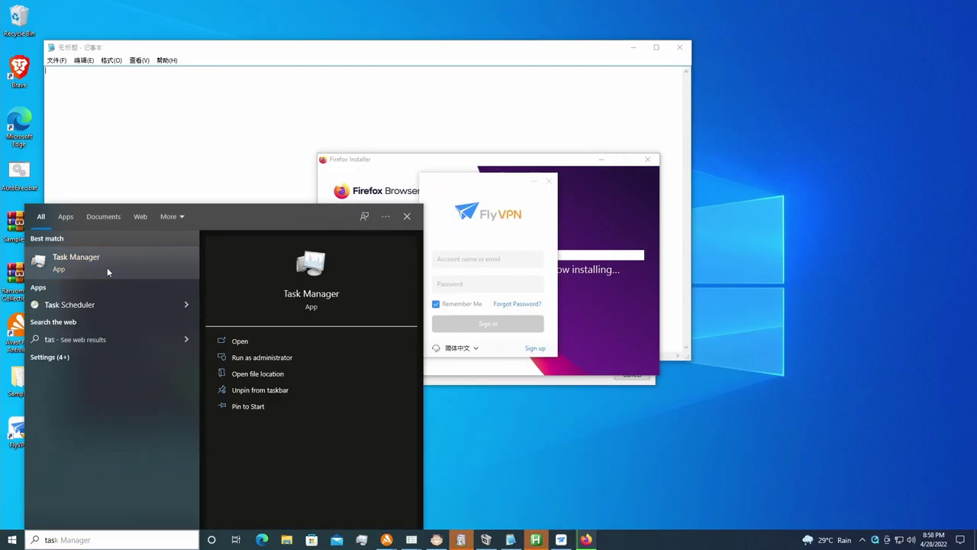
{"action": "left_click", "coordinate": [107, 272]}
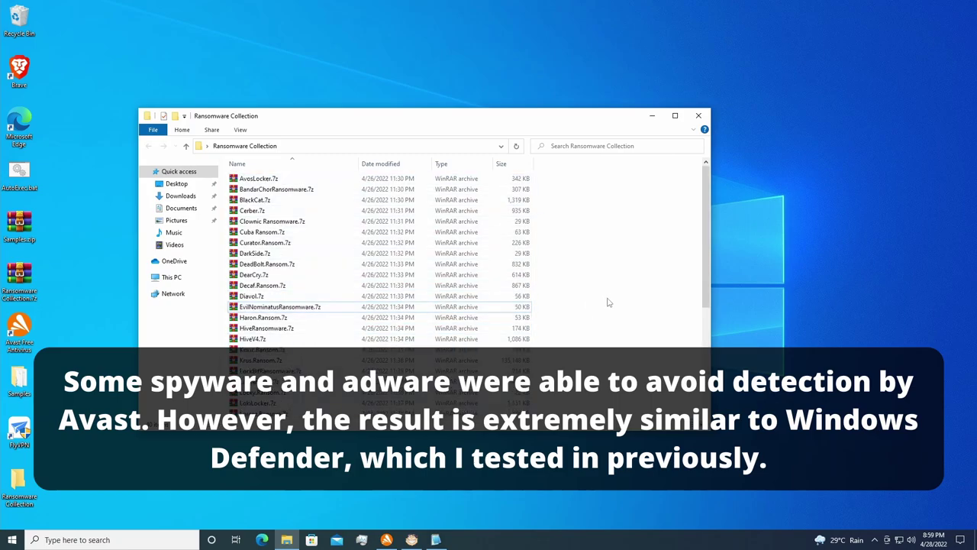
Extract all the archives in the Ransomware Collection folder at once.
{"action": "key", "text": "ctrl+a"}
{"action": "right_click", "coordinate": [427, 309]}
{"action": "mouse_move", "coordinate": [534, 174]}
{"action": "left_click", "coordinate": [678, 176]}
{"action": "left_click", "coordinate": [364, 233]}
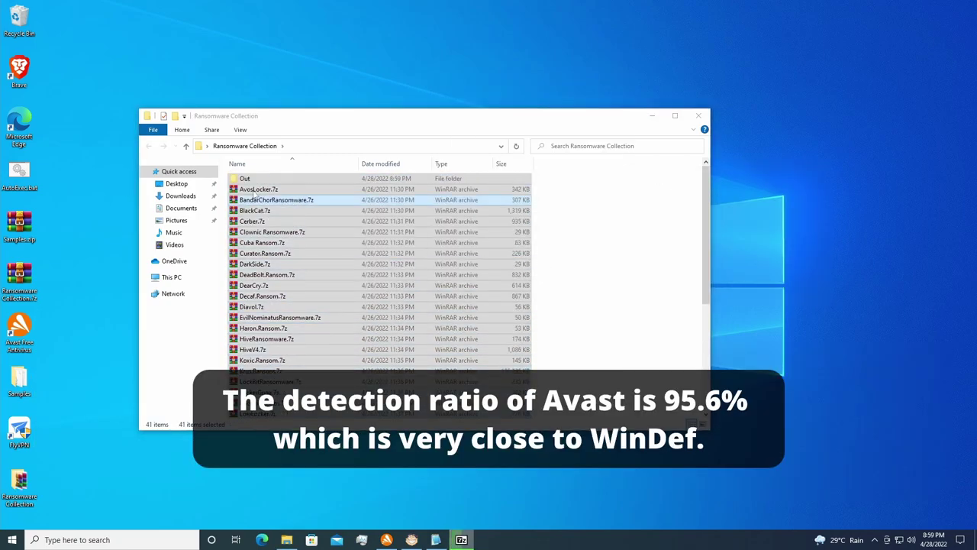
Check the extracted Out folder, scan it for viruses with Avast, and dismiss the threat alerts.
{"action": "double_click", "coordinate": [248, 178]}
{"action": "left_click", "coordinate": [631, 169]}
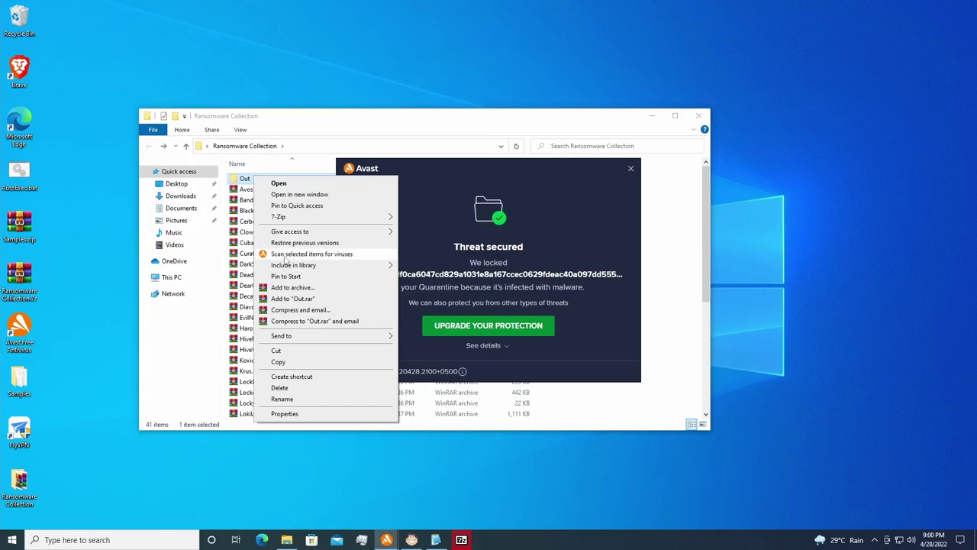
{"action": "left_click", "coordinate": [298, 245]}
{"action": "left_click", "coordinate": [569, 326]}
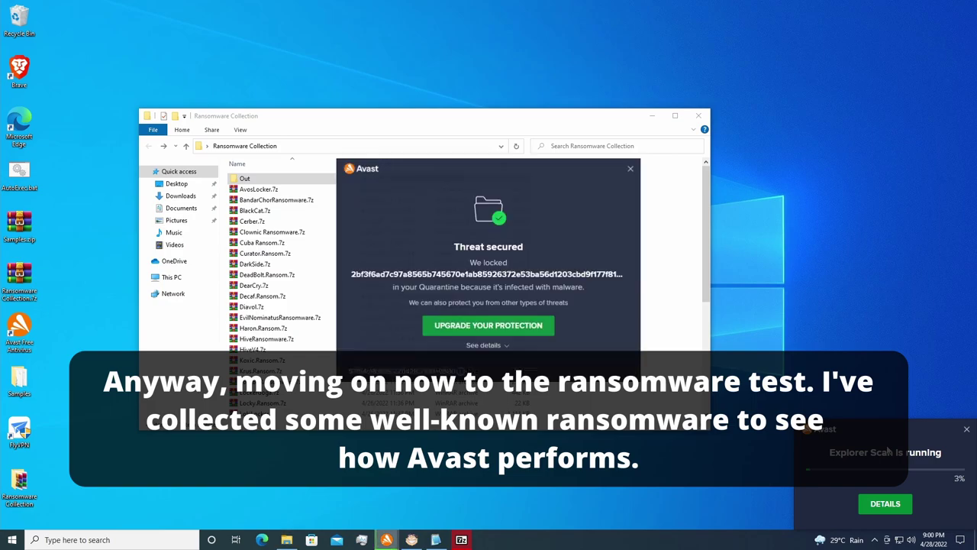
Open the Out folder, close the archive extraction window, and dismiss the accumulated threat alerts.
{"action": "double_click", "coordinate": [245, 181]}
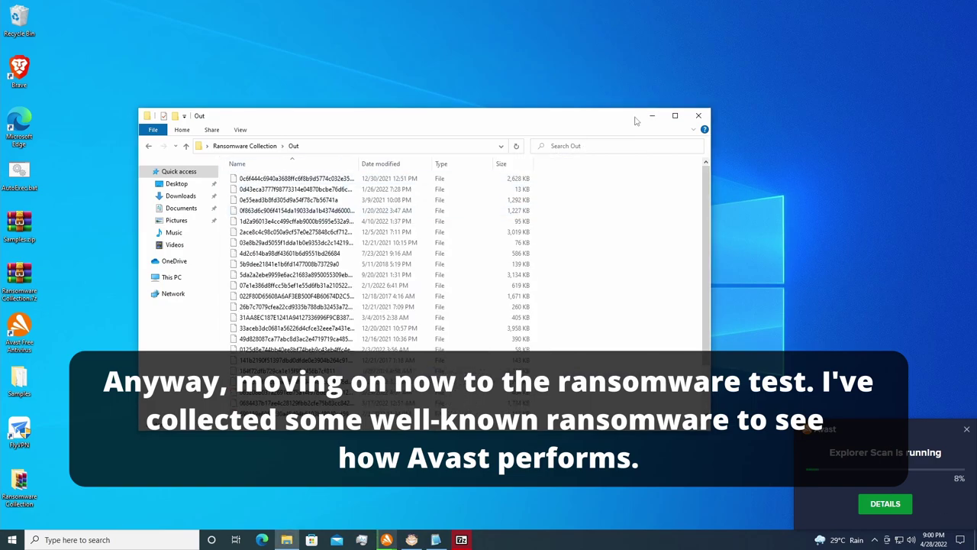
{"action": "left_click", "coordinate": [459, 540]}
{"action": "left_click", "coordinate": [614, 338]}
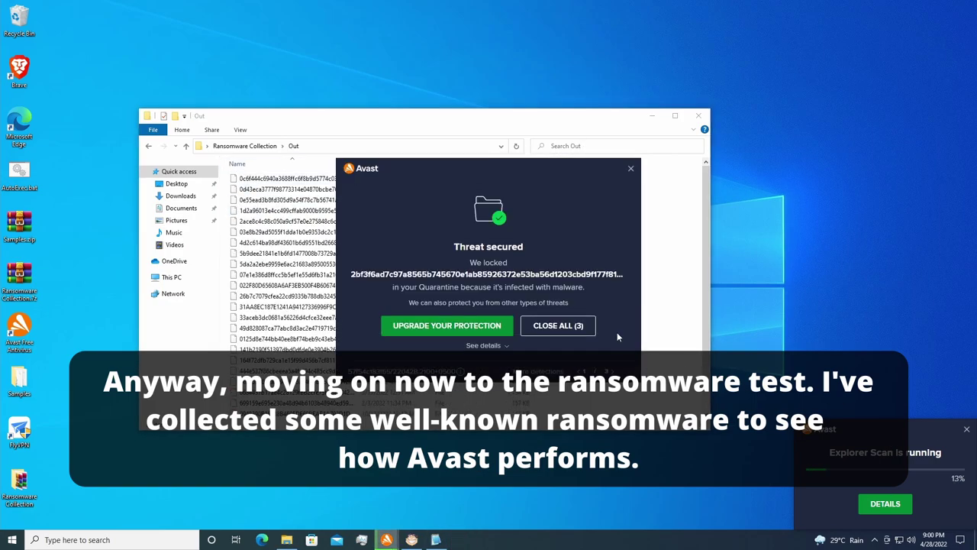
{"action": "left_click", "coordinate": [565, 326]}
Bring the main Avast window forward on its Status page and dismiss the threat alerts over it.
{"action": "left_click", "coordinate": [387, 539]}
{"action": "left_click", "coordinate": [387, 539]}
{"action": "left_click", "coordinate": [424, 136]}
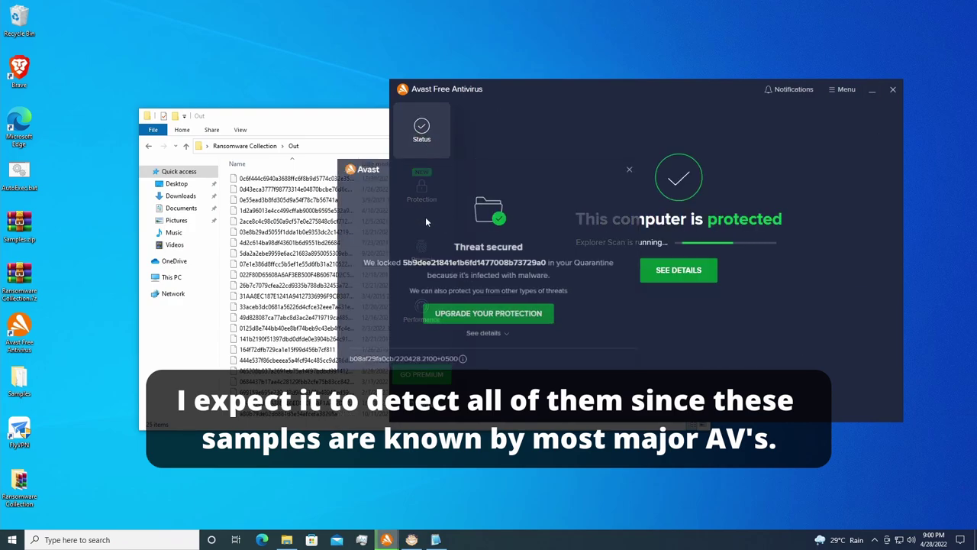
{"action": "left_click", "coordinate": [637, 172]}
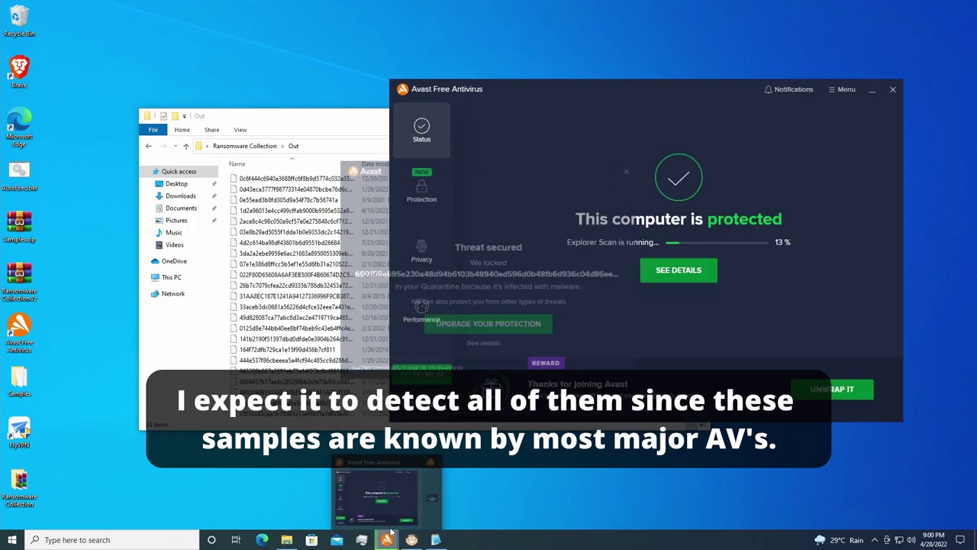
{"action": "left_click", "coordinate": [630, 168]}
Arrange the Out folder and Avast windows beside each other, with Avast on its Status page, closing the threat alert between them.
{"action": "left_click", "coordinate": [291, 113]}
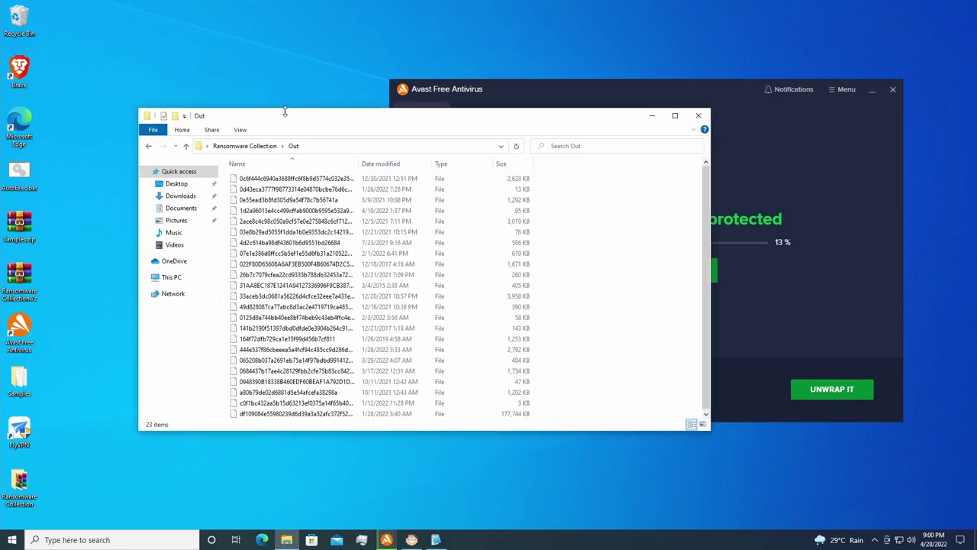
{"action": "left_click_drag", "start_coordinate": [602, 101], "coordinate": [624, 101]}
{"action": "left_click", "coordinate": [425, 174]}
{"action": "left_click", "coordinate": [438, 145]}
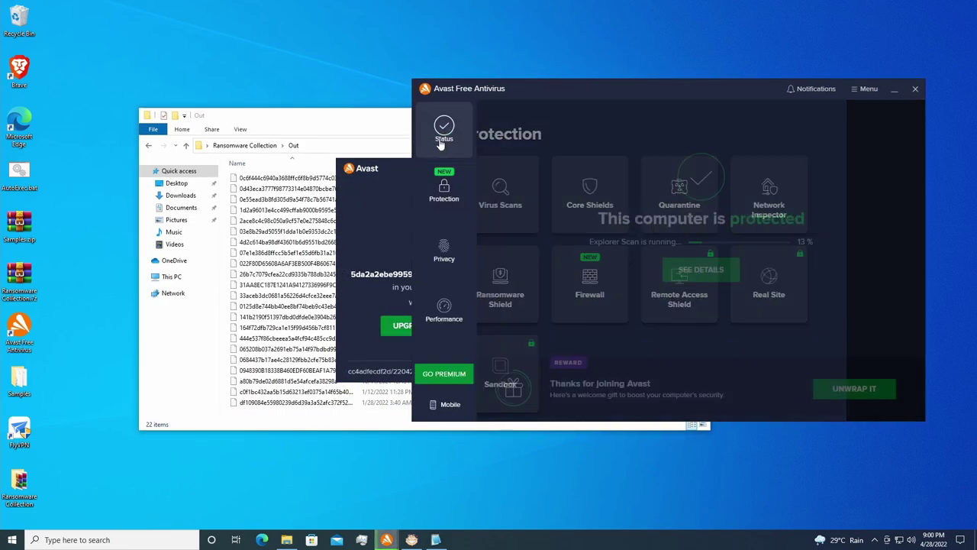
{"action": "left_click", "coordinate": [630, 168]}
{"action": "left_click_drag", "start_coordinate": [346, 122], "coordinate": [310, 114]}
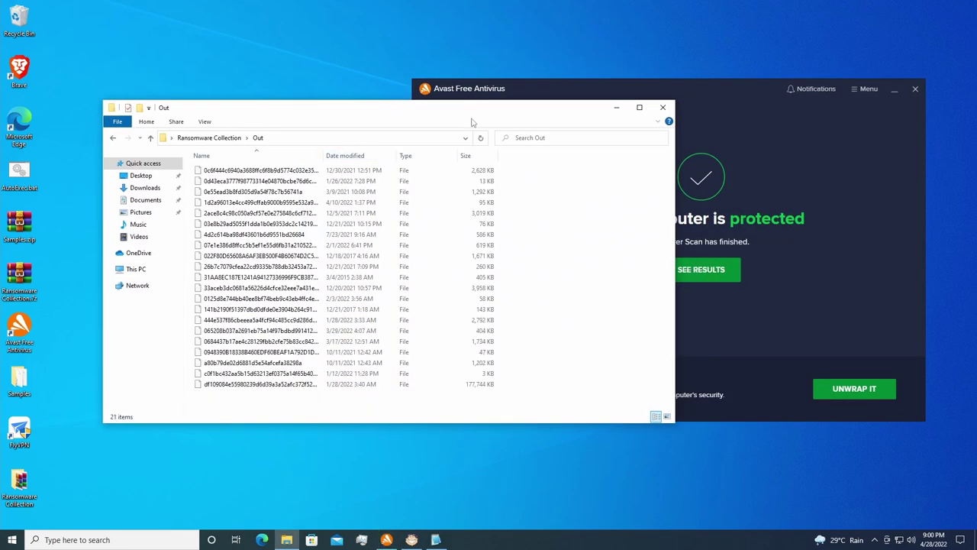
Move the Avast window farther from the Out folder and keep dismissing the threat alerts as the extracted ransomware files are quarantined.
{"action": "left_click", "coordinate": [631, 168]}
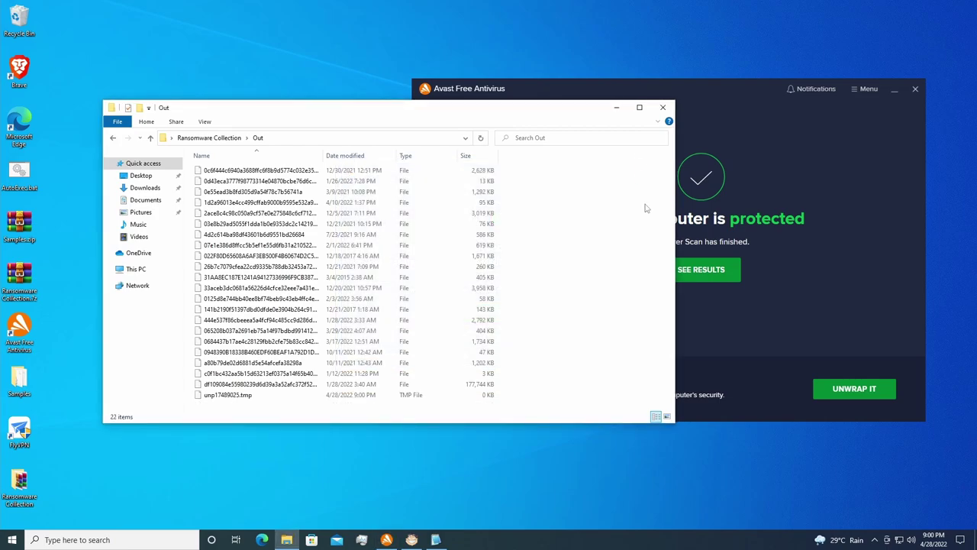
{"action": "left_click", "coordinate": [735, 84]}
{"action": "left_click", "coordinate": [631, 166]}
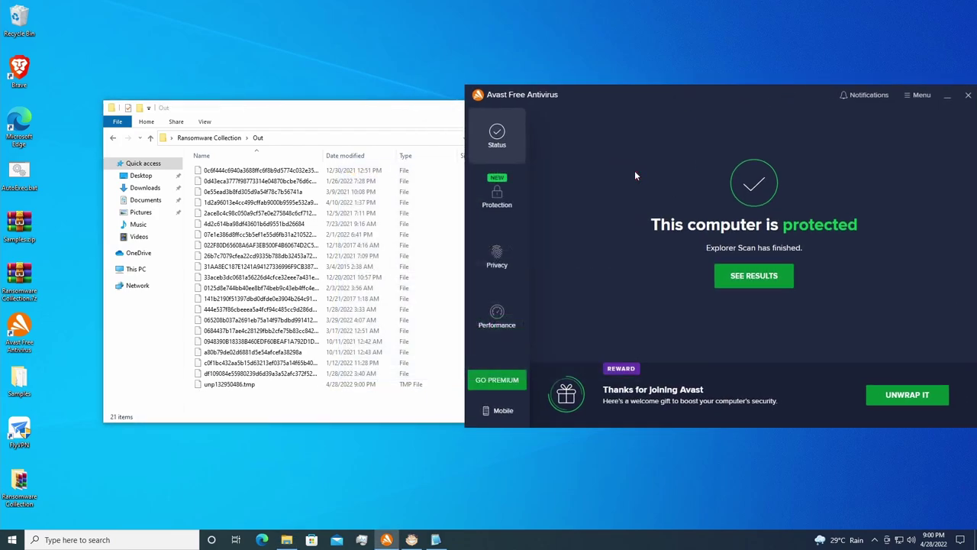
{"action": "left_click", "coordinate": [627, 168]}
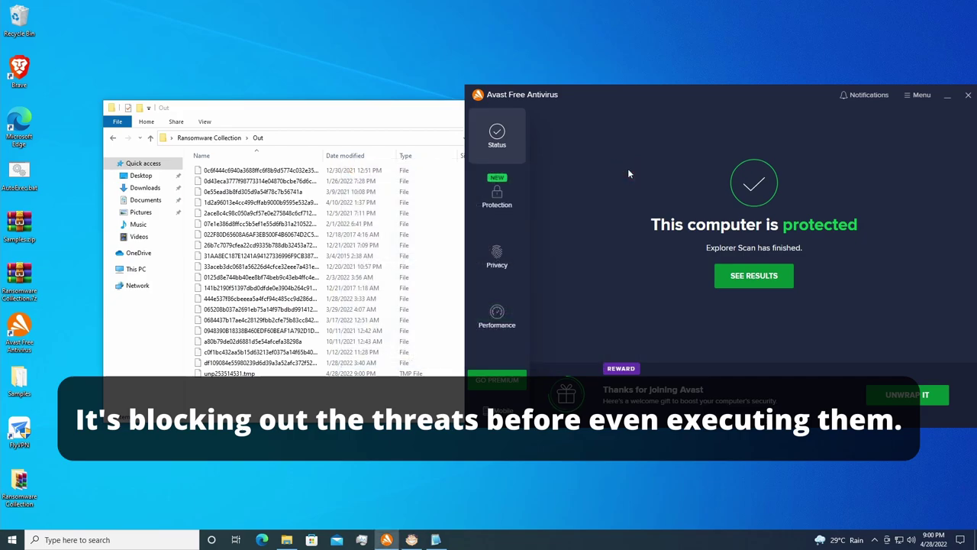
{"action": "left_click", "coordinate": [303, 391]}
{"action": "left_click", "coordinate": [728, 159]}
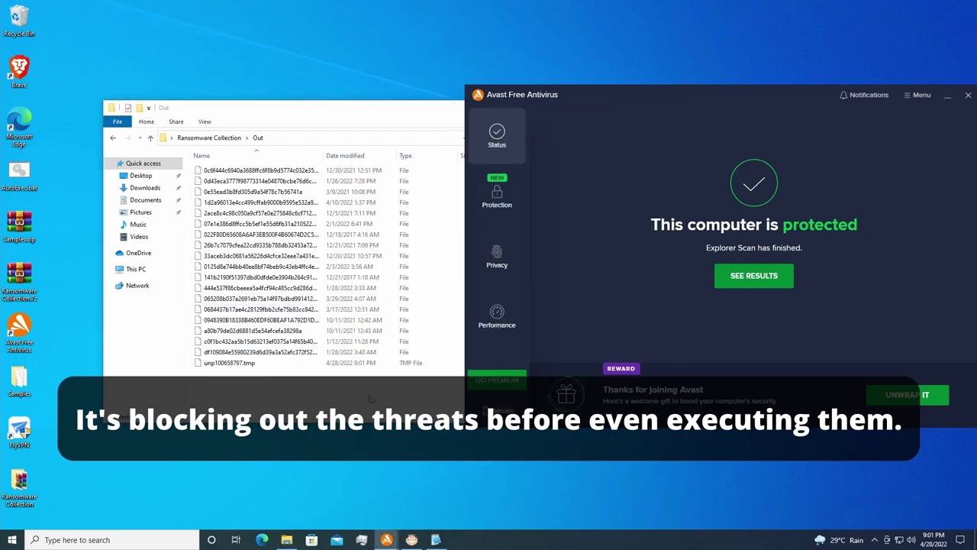
{"action": "left_click", "coordinate": [557, 316]}
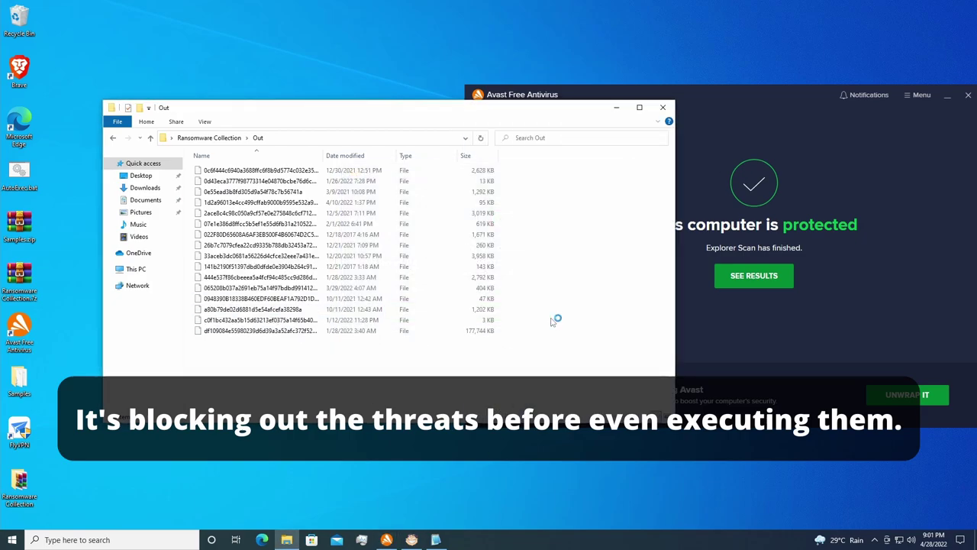
{"action": "left_click", "coordinate": [629, 168]}
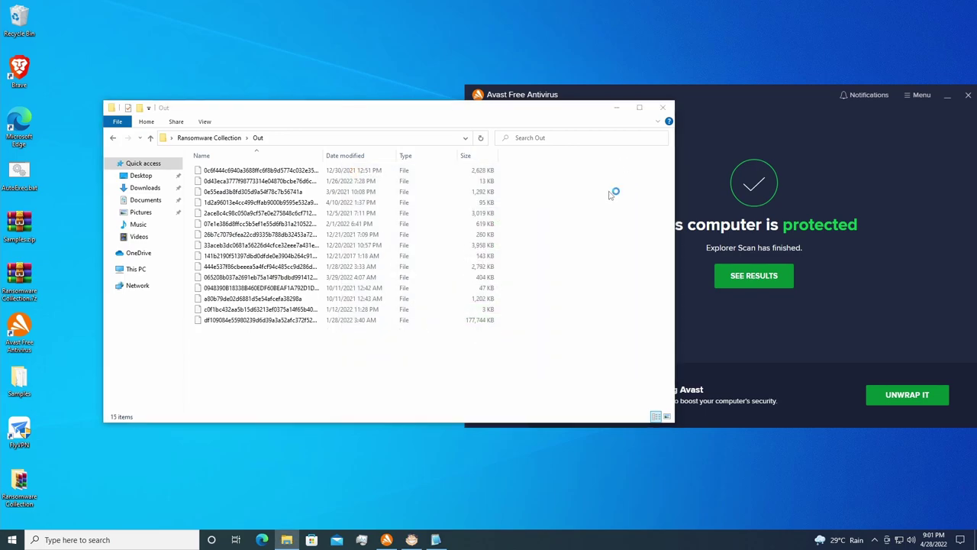
Keep dismissing the Avast threat alerts over the Out folder while the extracted ransomware files are being quarantined.
{"action": "left_click", "coordinate": [624, 170]}
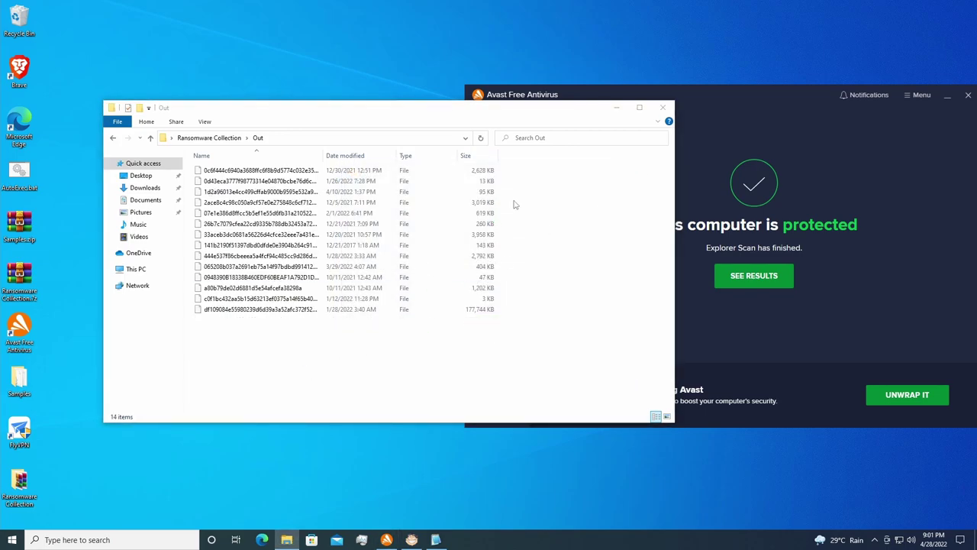
{"action": "left_click", "coordinate": [630, 168]}
{"action": "left_click", "coordinate": [631, 168]}
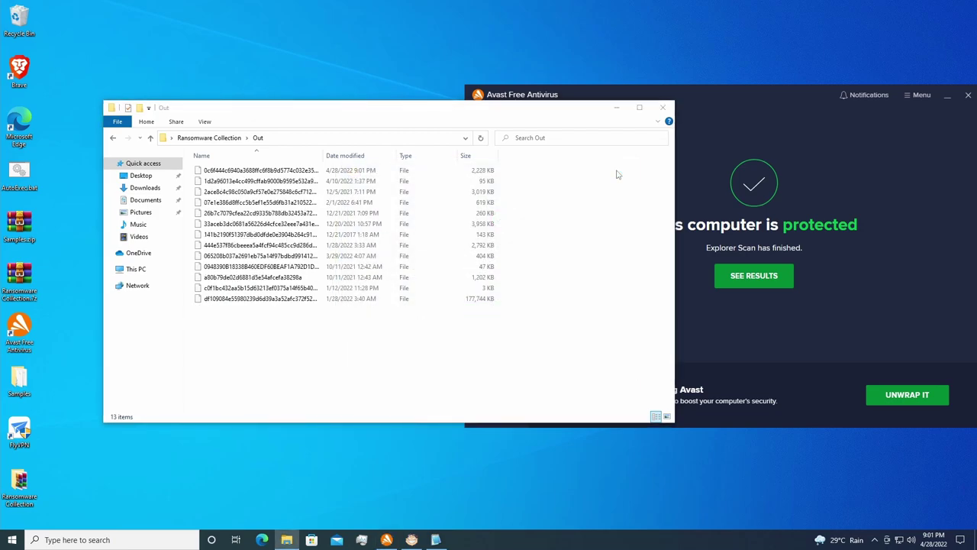
{"action": "left_click", "coordinate": [633, 168]}
{"action": "left_click", "coordinate": [631, 169]}
{"action": "left_click", "coordinate": [630, 167]}
{"action": "left_click", "coordinate": [631, 166]}
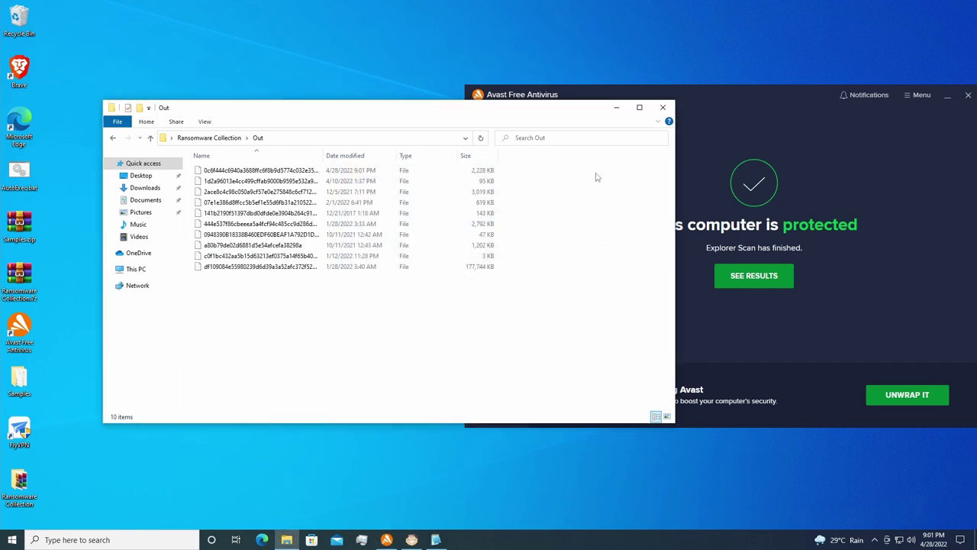
Add the .exe extension to the files starting with 0c6f444c and 1d2a9601 in the Out folder.
{"action": "left_click", "coordinate": [252, 170]}
{"action": "right_click", "coordinate": [252, 171]}
{"action": "left_click", "coordinate": [281, 375]}
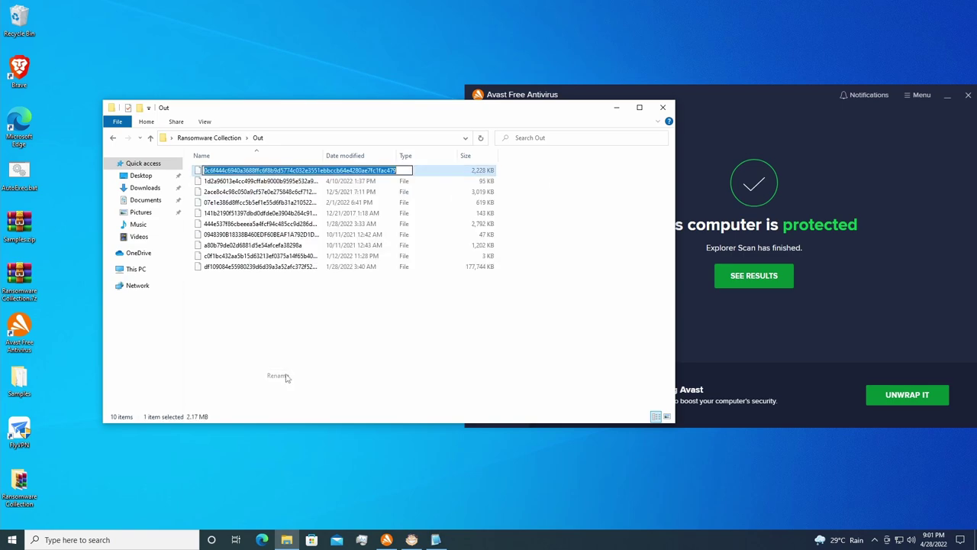
{"action": "type", "text": ".exe"}
{"action": "key", "text": "Return"}
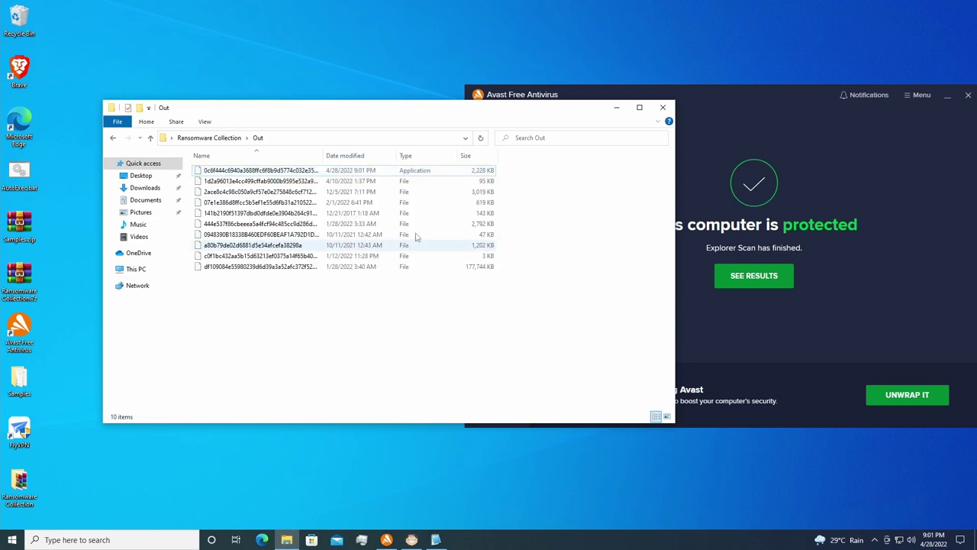
{"action": "left_click", "coordinate": [280, 184]}
{"action": "right_click", "coordinate": [279, 184]}
{"action": "left_click", "coordinate": [302, 394]}
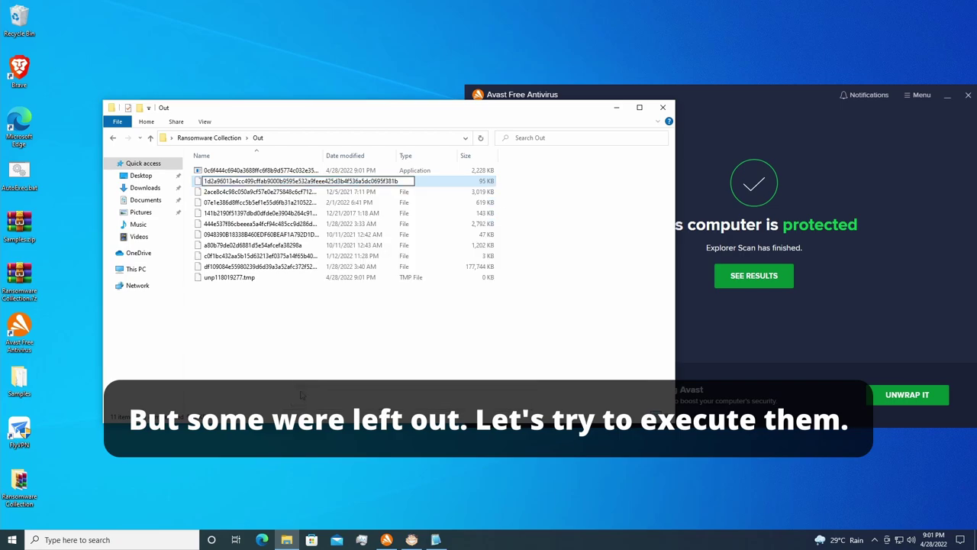
{"action": "type", "text": ".exe"}
{"action": "key", "text": "Return"}
Try to run the executable starting with 0c6f444c, and close the threat alert and error dialogs.
{"action": "double_click", "coordinate": [252, 171]}
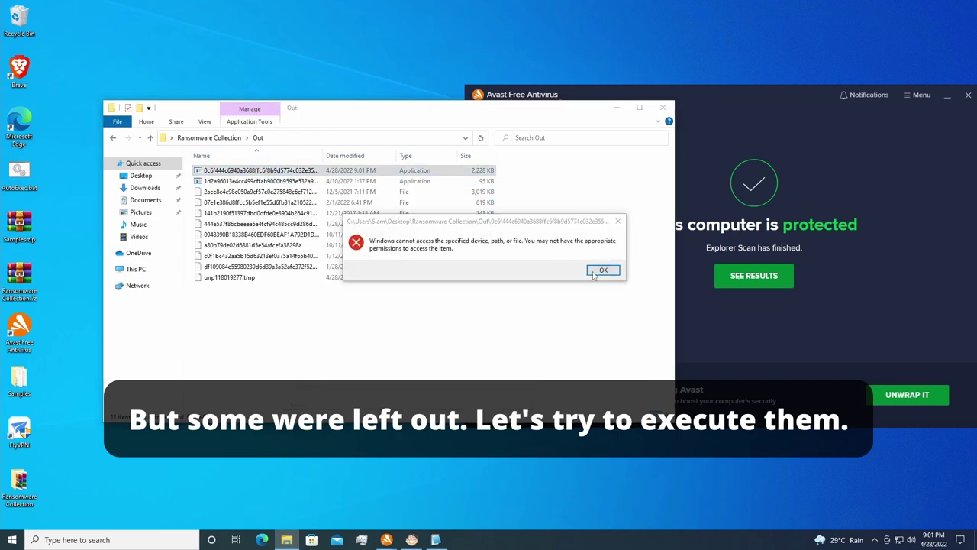
{"action": "left_click", "coordinate": [594, 274]}
{"action": "left_click", "coordinate": [631, 168]}
{"action": "left_click", "coordinate": [603, 270]}
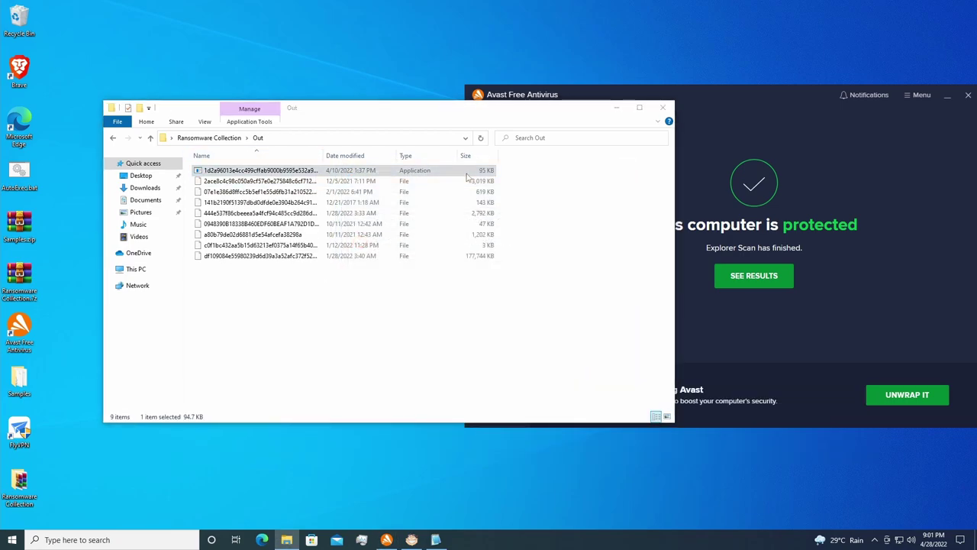
{"action": "left_click", "coordinate": [627, 285]}
Add the .exe extension to the files starting with 2ace8c4c and 07e1e386.
{"action": "right_click", "coordinate": [280, 184]}
{"action": "left_click", "coordinate": [299, 384]}
{"action": "type", "text": ".exe"}
{"action": "key", "text": "Return"}
{"action": "right_click", "coordinate": [245, 192]}
{"action": "left_click", "coordinate": [273, 386]}
{"action": "type", "text": ".exe"}
{"action": "key", "text": "Return"}
Add the .exe extension to the files starting with 141b2190 and 444e537f.
{"action": "right_click", "coordinate": [245, 203]}
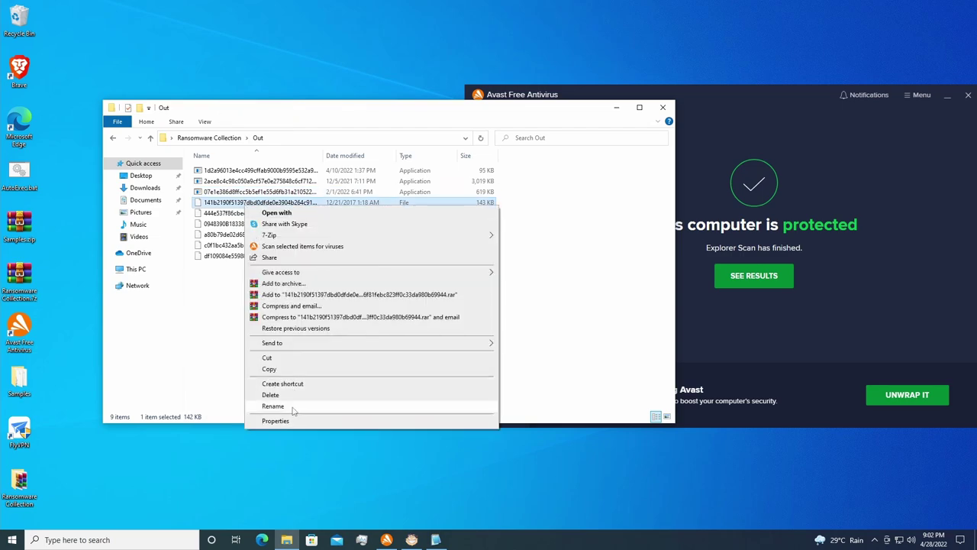
{"action": "left_click", "coordinate": [275, 403]}
{"action": "type", "text": ".exe"}
{"action": "key", "text": "Return"}
{"action": "right_click", "coordinate": [237, 213]}
{"action": "left_click", "coordinate": [281, 410]}
{"action": "key", "text": "Return"}
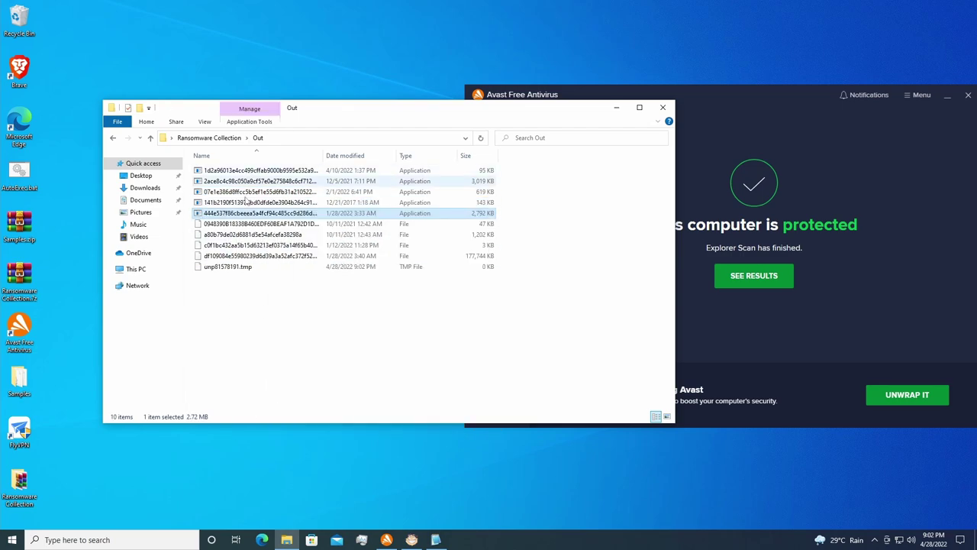
Add the .exe extension to the file starting with 0948390B.
{"action": "right_click", "coordinate": [254, 227]}
{"action": "left_click", "coordinate": [295, 431]}
{"action": "right_click", "coordinate": [251, 225]}
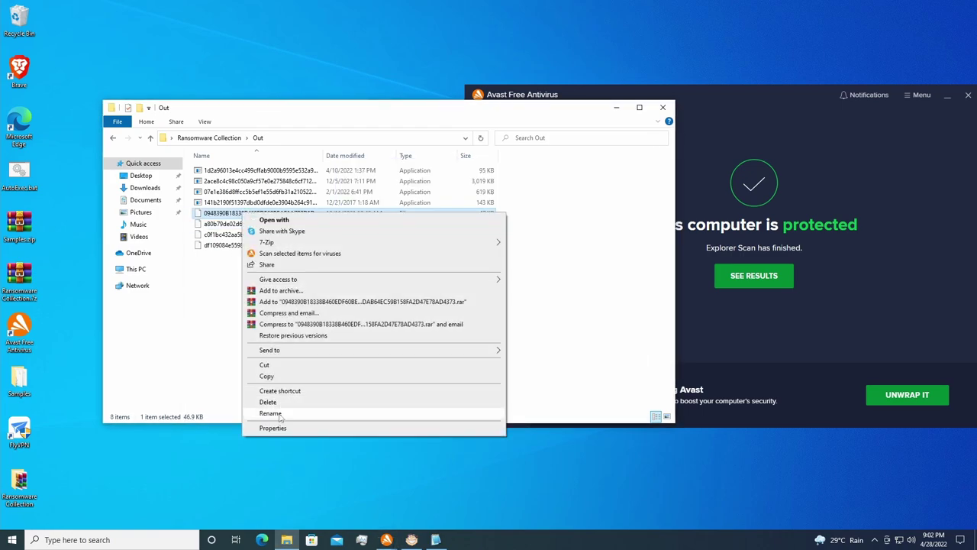
{"action": "left_click", "coordinate": [279, 413]}
{"action": "type", "text": ".exe"}
{"action": "key", "text": "Return"}
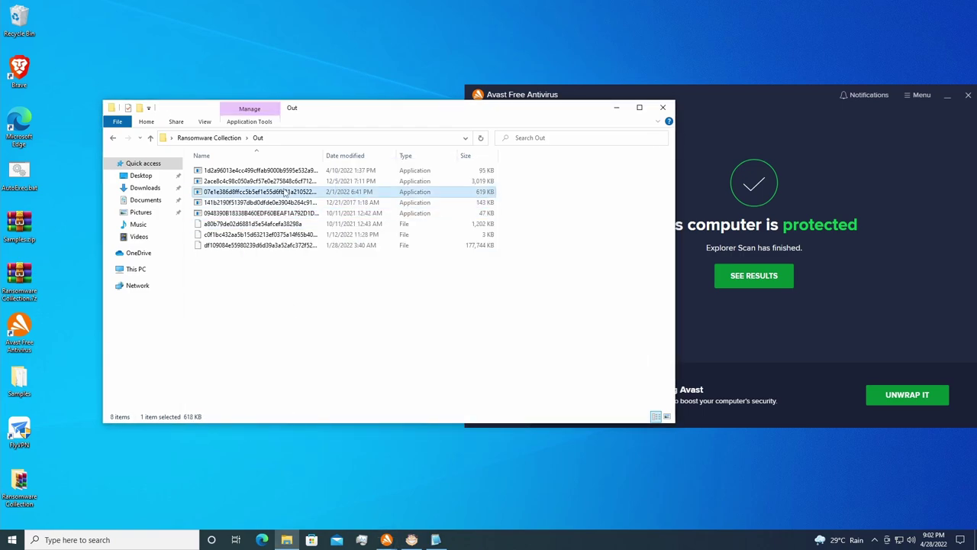
Try to run the executables starting with 1d2a9601 and 0948390B, closing the error dialog after each.
{"action": "double_click", "coordinate": [282, 171]}
{"action": "left_click", "coordinate": [642, 290]}
{"action": "double_click", "coordinate": [243, 214]}
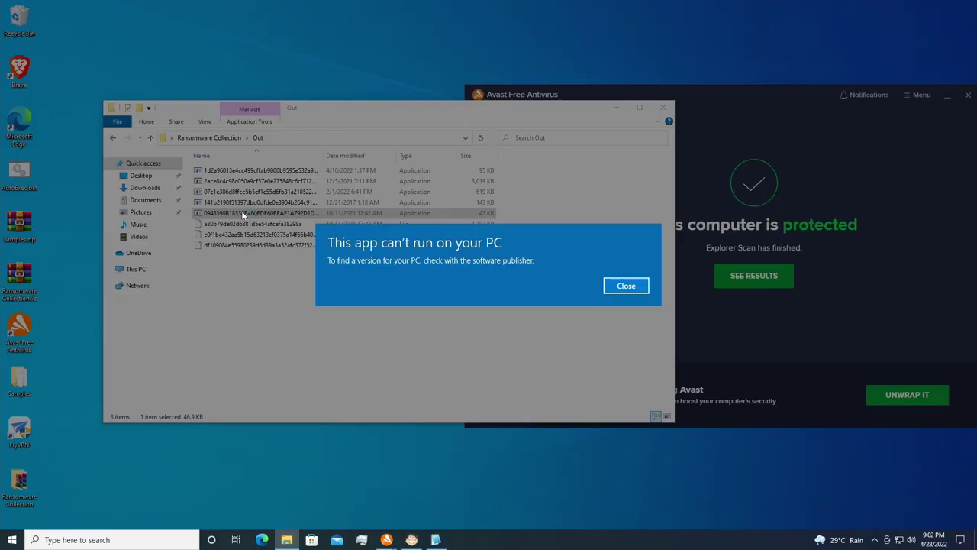
{"action": "left_click", "coordinate": [626, 287]}
Add the .exe extension to the file starting with c0f1bc43 and close all the threat alerts.
{"action": "left_click", "coordinate": [267, 234]}
{"action": "right_click", "coordinate": [267, 234]}
{"action": "left_click", "coordinate": [319, 426]}
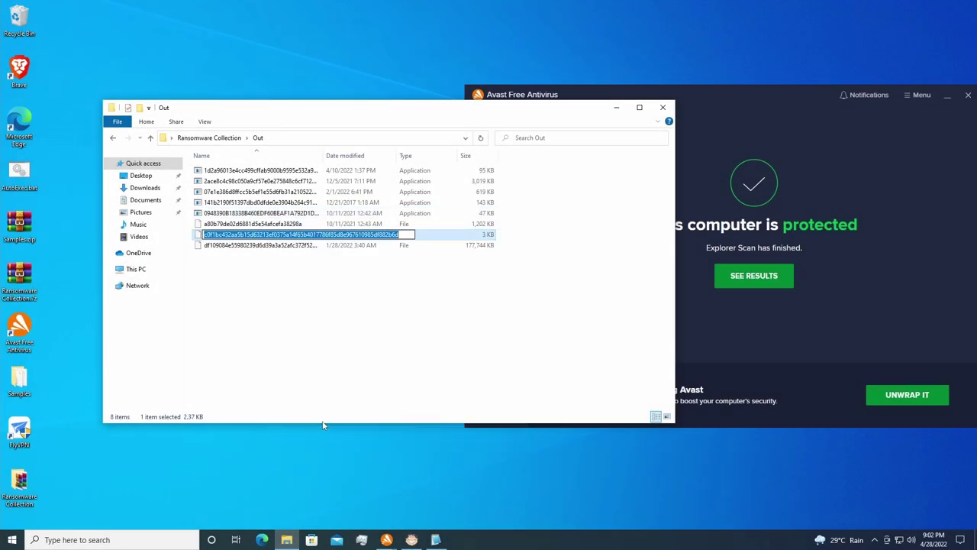
{"action": "key", "text": "Return"}
{"action": "right_click", "coordinate": [247, 225]}
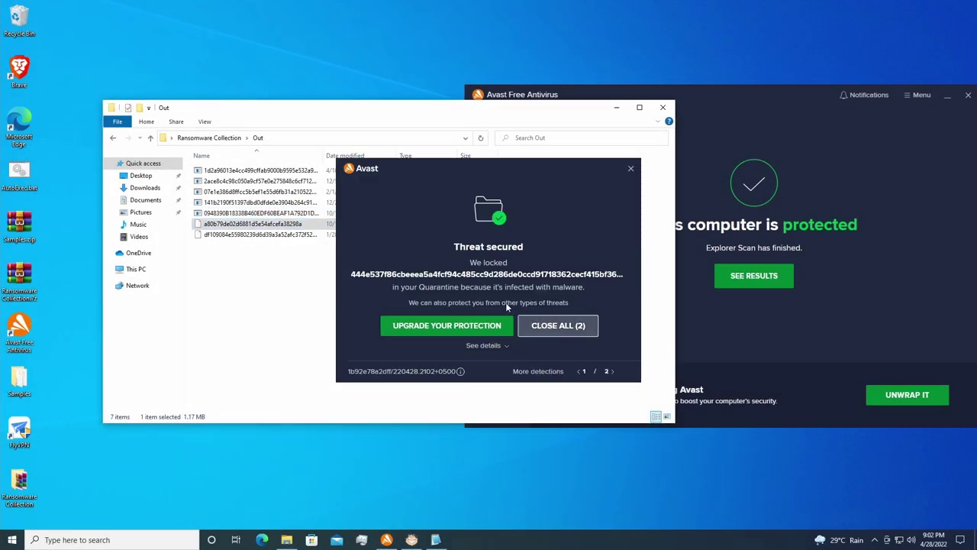
{"action": "left_click", "coordinate": [559, 327]}
Add the .exe extension to the last two files, starting with a80b79de and df109084.
{"action": "right_click", "coordinate": [234, 225]}
{"action": "left_click", "coordinate": [272, 422]}
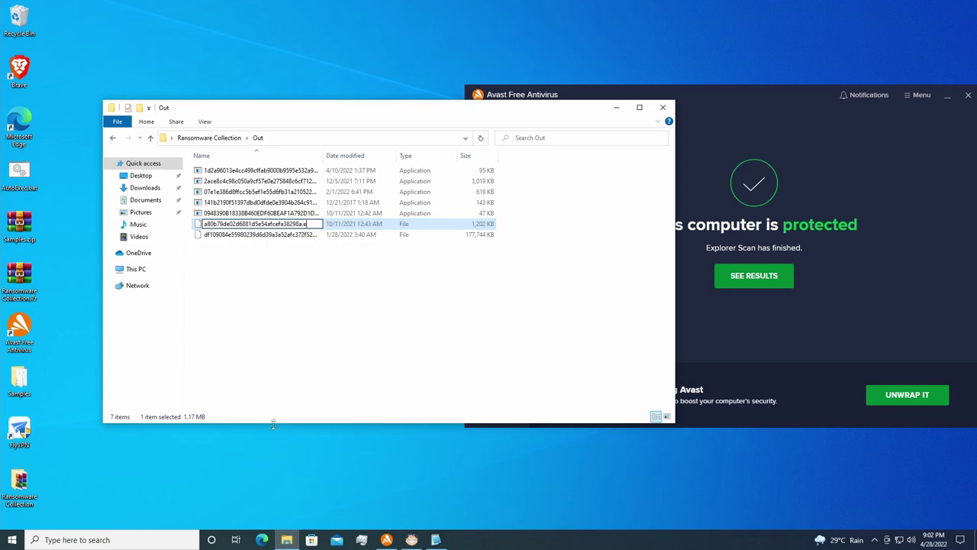
{"action": "right_click", "coordinate": [267, 234]}
{"action": "left_click", "coordinate": [301, 434]}
{"action": "key", "text": "End"}
{"action": "type", "text": "."}
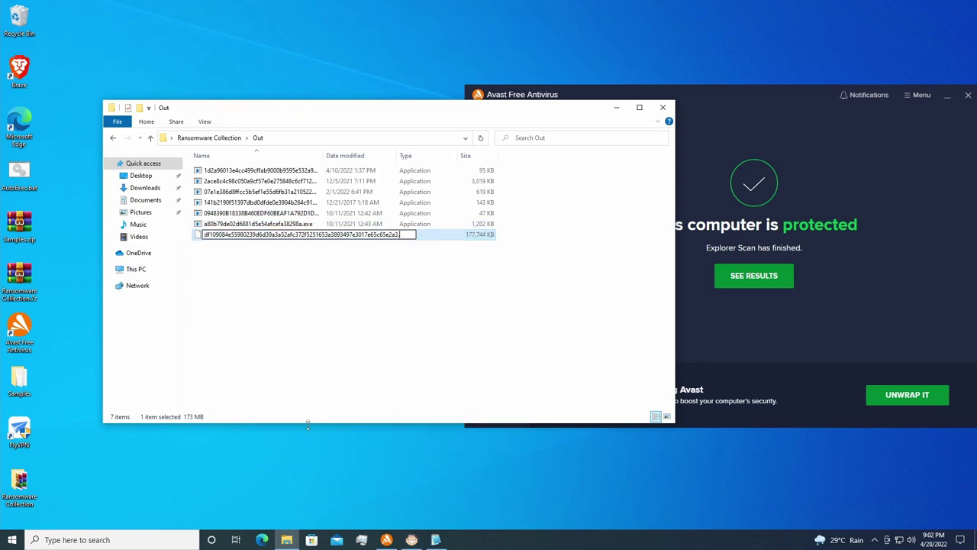
Try to run the executables starting with df109084 and a80b79de, closing the error dialog after each.
{"action": "double_click", "coordinate": [382, 234]}
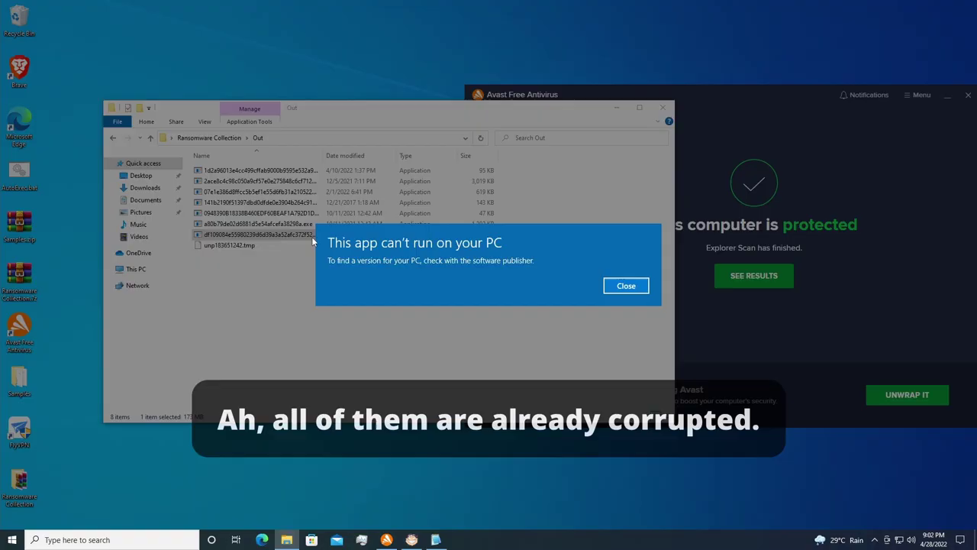
{"action": "left_click", "coordinate": [630, 285]}
{"action": "left_click", "coordinate": [362, 262]}
{"action": "double_click", "coordinate": [343, 223]}
{"action": "left_click", "coordinate": [626, 286]}
Dismiss the threat alert, select all remaining executables in the Out folder and scan them with Avast.
{"action": "left_click_drag", "start_coordinate": [358, 312], "coordinate": [266, 166]}
{"action": "left_click", "coordinate": [323, 343]}
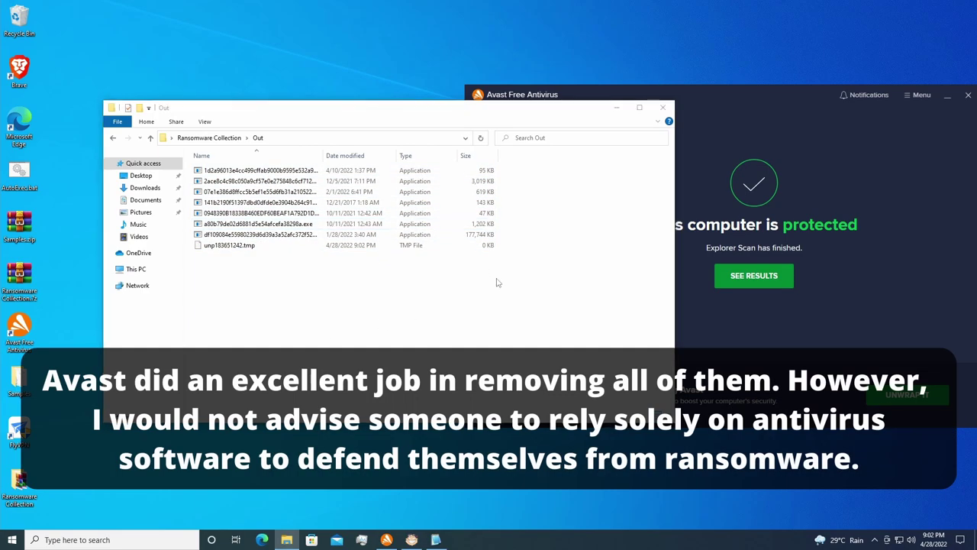
{"action": "left_click", "coordinate": [631, 174]}
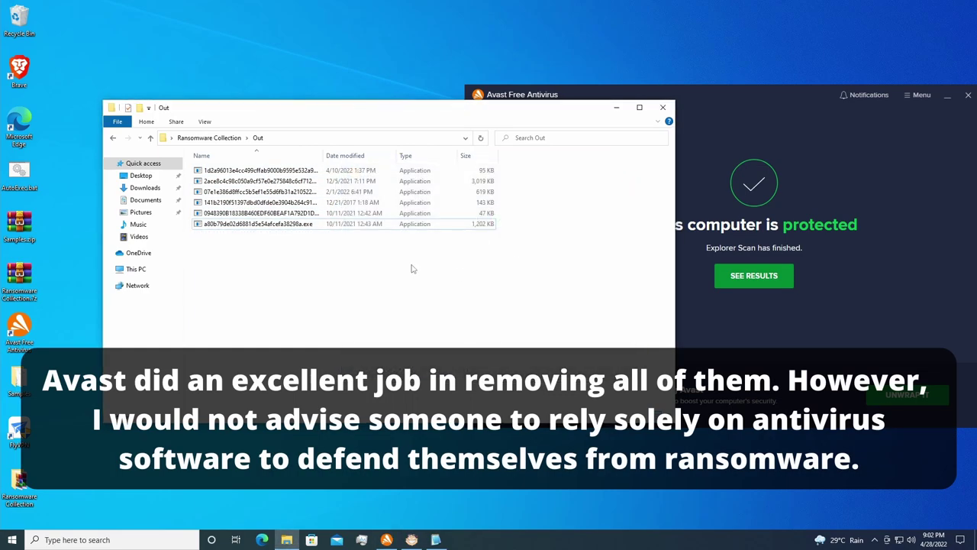
{"action": "left_click_drag", "start_coordinate": [416, 268], "coordinate": [267, 172]}
{"action": "right_click", "coordinate": [267, 173]}
{"action": "left_click", "coordinate": [306, 213]}
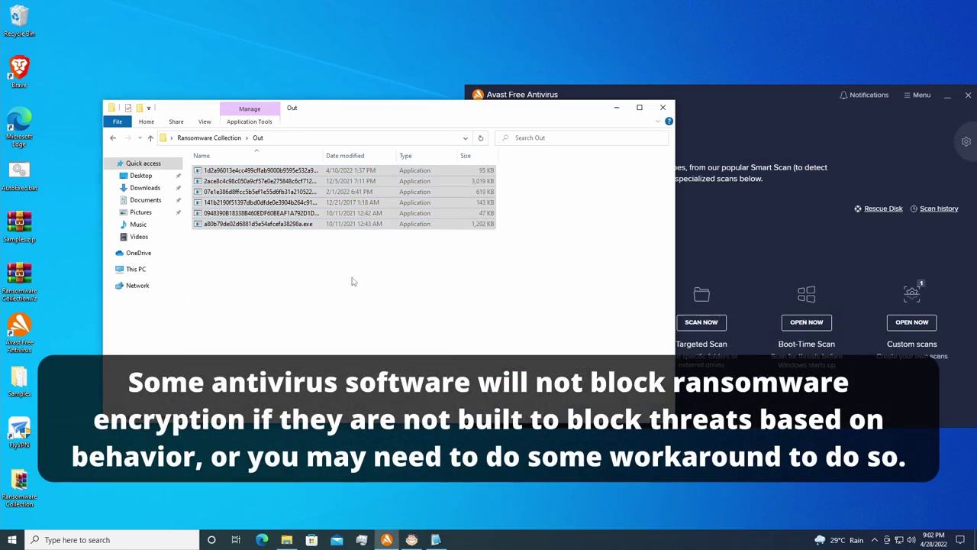
Try to run the remaining executables, including those starting with 0948390B, a80b79de, 2ace8c4c and 1d2a9601, closing each error dialog.
{"action": "double_click", "coordinate": [273, 214]}
{"action": "left_click", "coordinate": [617, 288]}
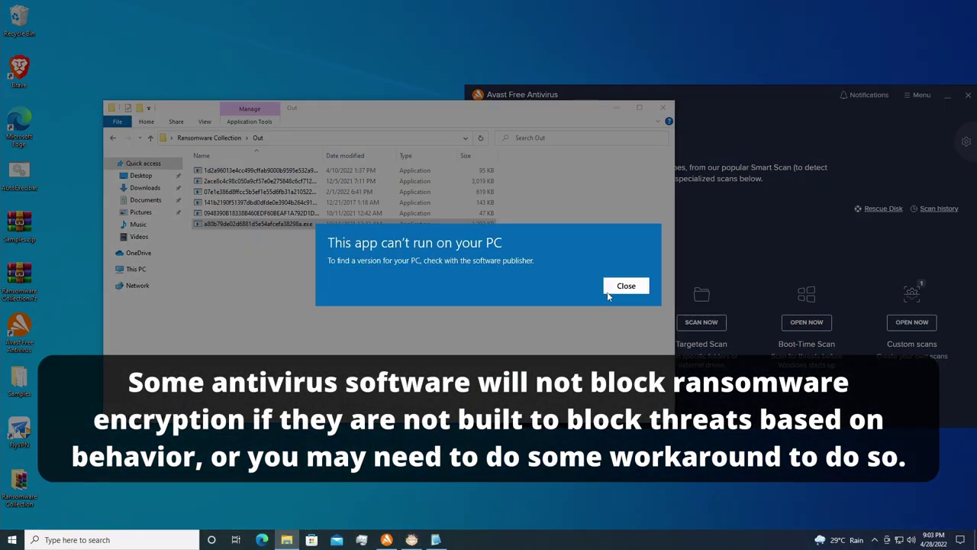
{"action": "left_click", "coordinate": [615, 290]}
{"action": "double_click", "coordinate": [448, 180]}
{"action": "left_click", "coordinate": [619, 287]}
{"action": "double_click", "coordinate": [447, 173]}
{"action": "left_click", "coordinate": [619, 291]}
{"action": "left_click", "coordinate": [452, 194]}
Close the Out folder window, then move the Avast window fully into view and close it.
{"action": "left_click", "coordinate": [662, 108]}
{"action": "left_click_drag", "start_coordinate": [717, 96], "coordinate": [436, 110]}
{"action": "left_click", "coordinate": [686, 109]}
Bring up the untitled Notepad window and close it without entering any text.
{"action": "right_click", "coordinate": [572, 102]}
{"action": "left_click", "coordinate": [12, 539]}
{"action": "left_click", "coordinate": [11, 539]}
{"action": "left_click", "coordinate": [411, 539]}
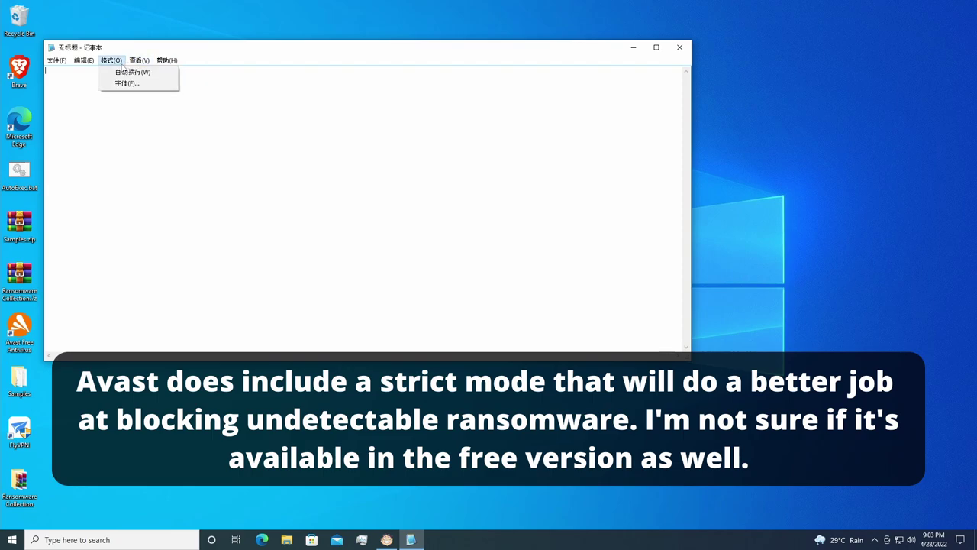
{"action": "left_click", "coordinate": [680, 48]}
{"action": "left_click", "coordinate": [680, 47]}
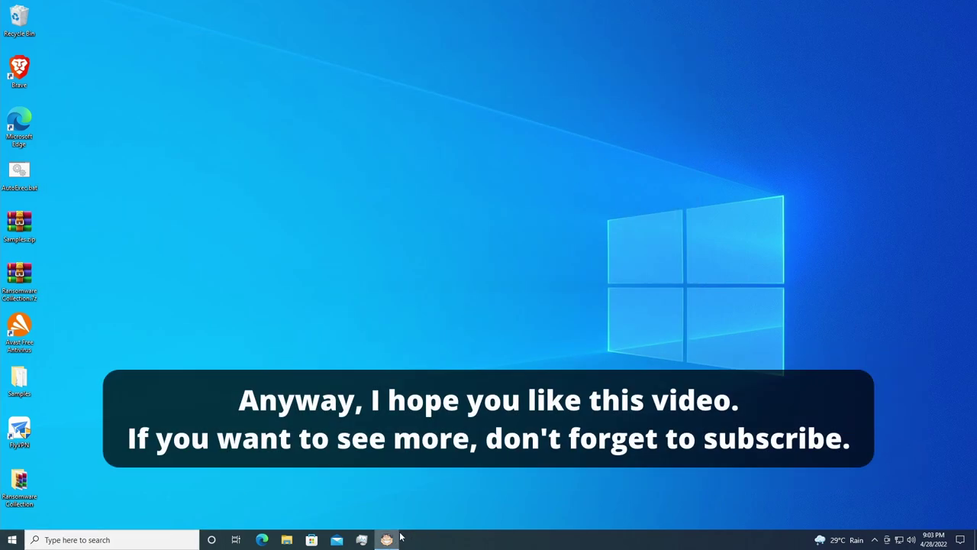
Shut down the computer.
{"action": "right_click", "coordinate": [391, 542]}
{"action": "left_click", "coordinate": [365, 483]}
{"action": "left_click", "coordinate": [12, 540]}
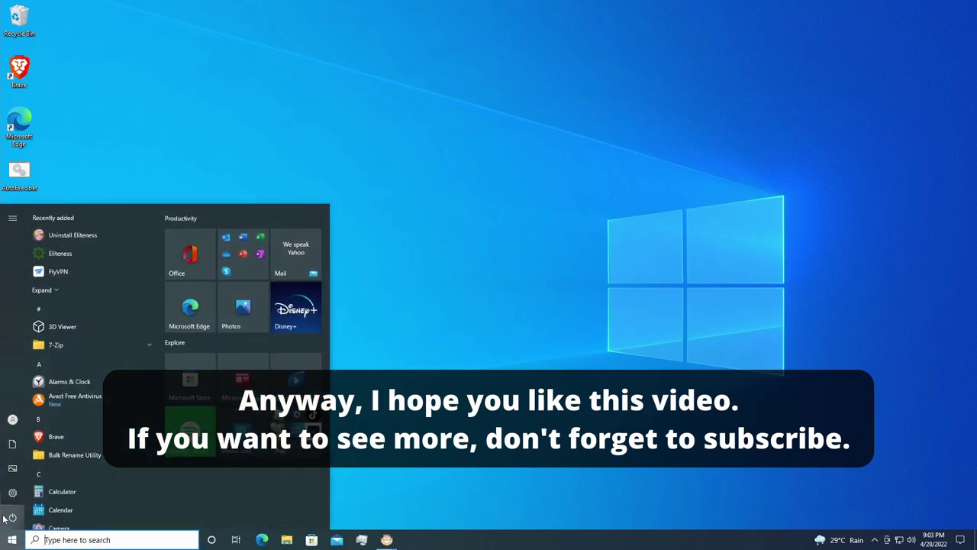
{"action": "left_click", "coordinate": [13, 517]}
{"action": "left_click", "coordinate": [75, 477]}
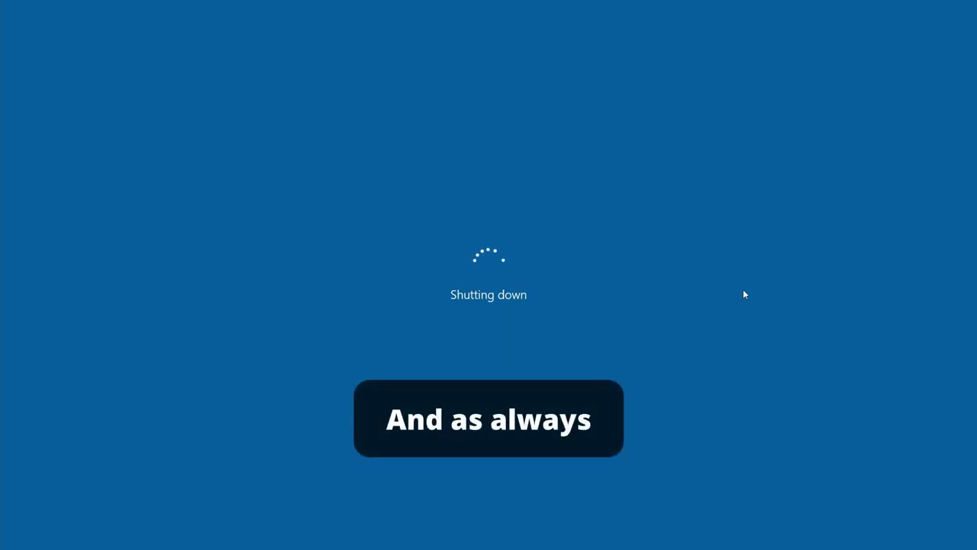